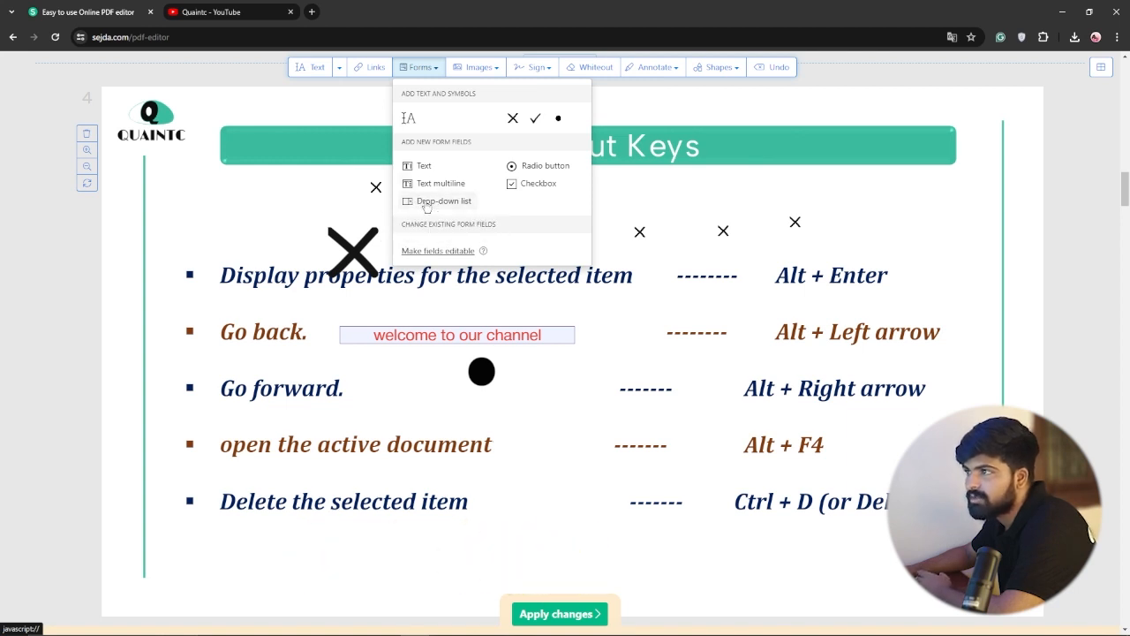
Step: Add a drop-down list form field just below the Short Cut Keys title on page 4 and view its options
left_click(442, 200)
left_click(424, 194)
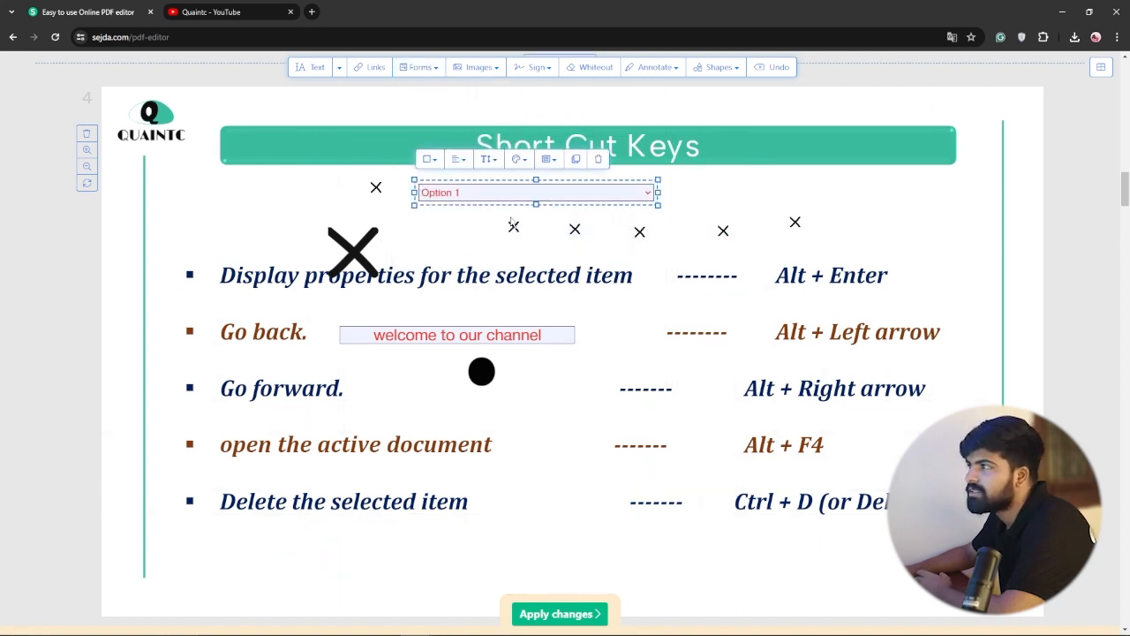
left_click(648, 194)
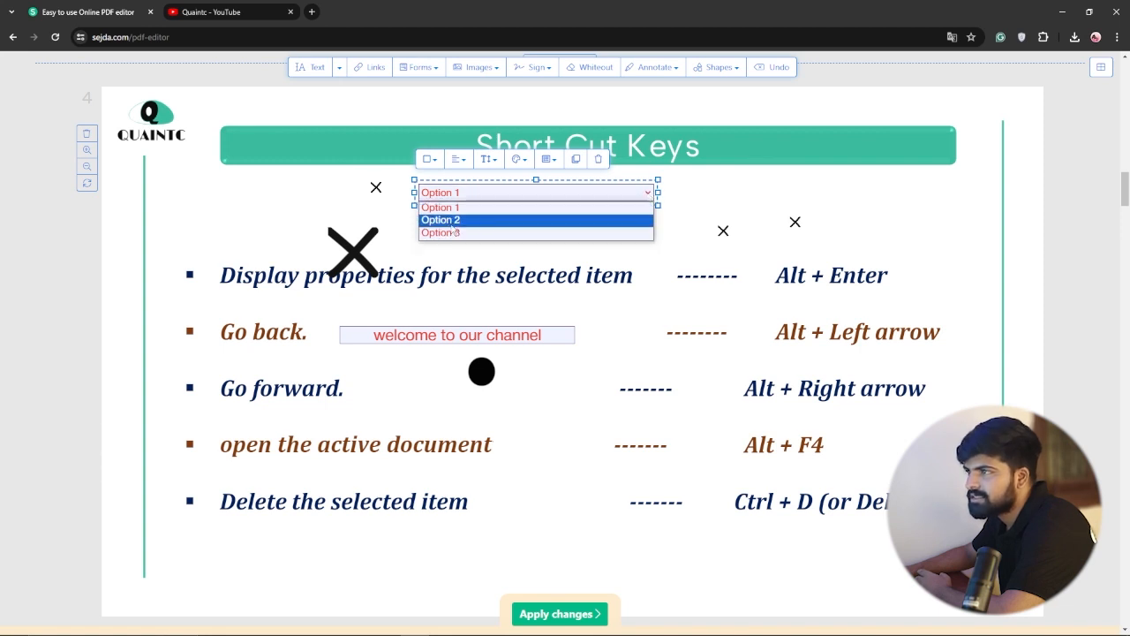
left_click(477, 193)
left_click(467, 193)
left_click(467, 194)
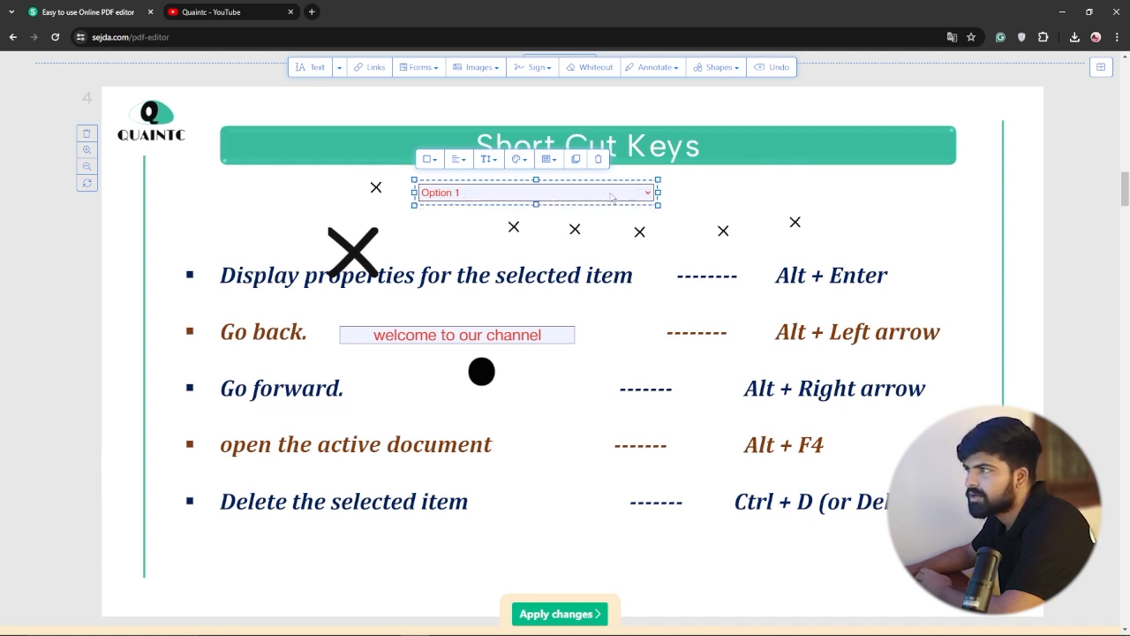
Step: Try Option 2 in the drop-down list field and settle on Option 3
left_click(650, 196)
left_click(601, 216)
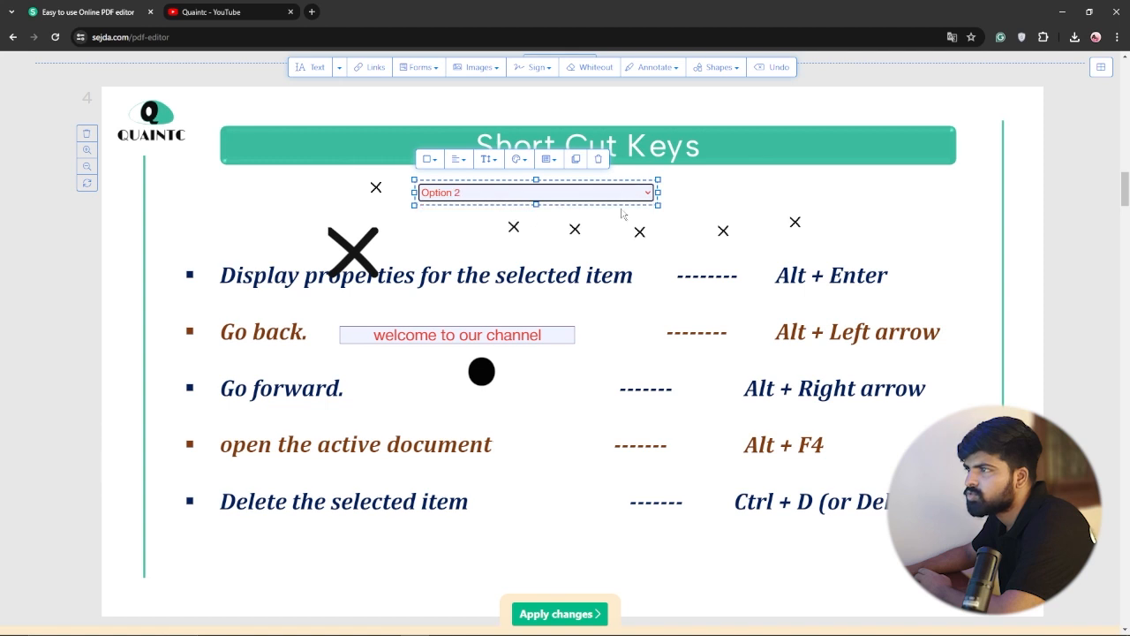
left_click(654, 192)
left_click(435, 227)
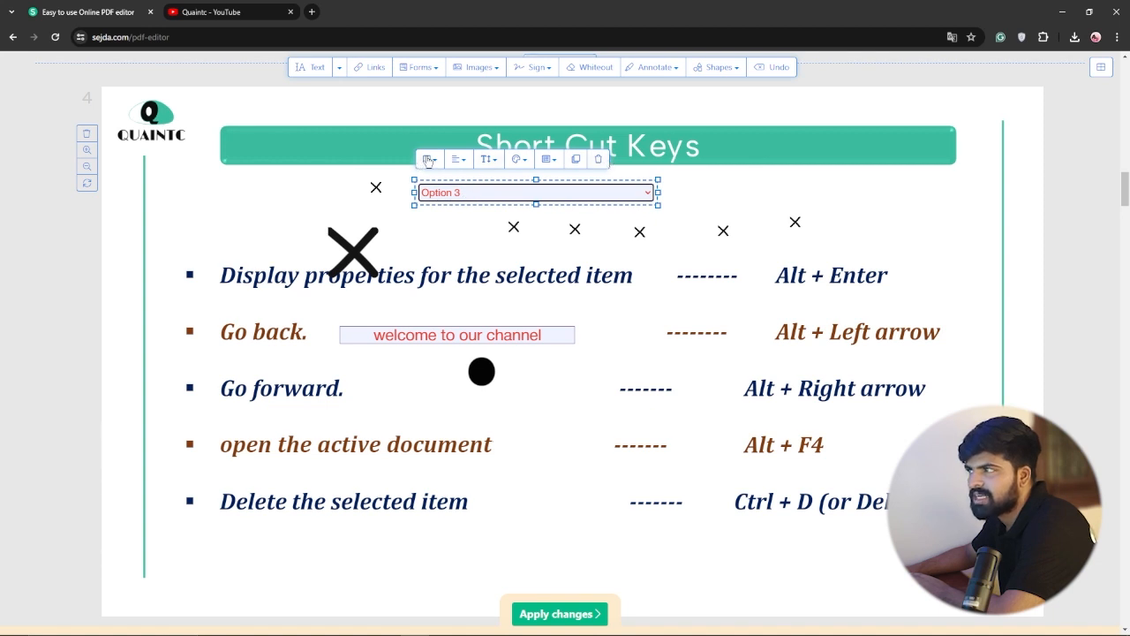
Step: Add a checkbox form field directly after the "open the active document" line on page 4
left_click(434, 69)
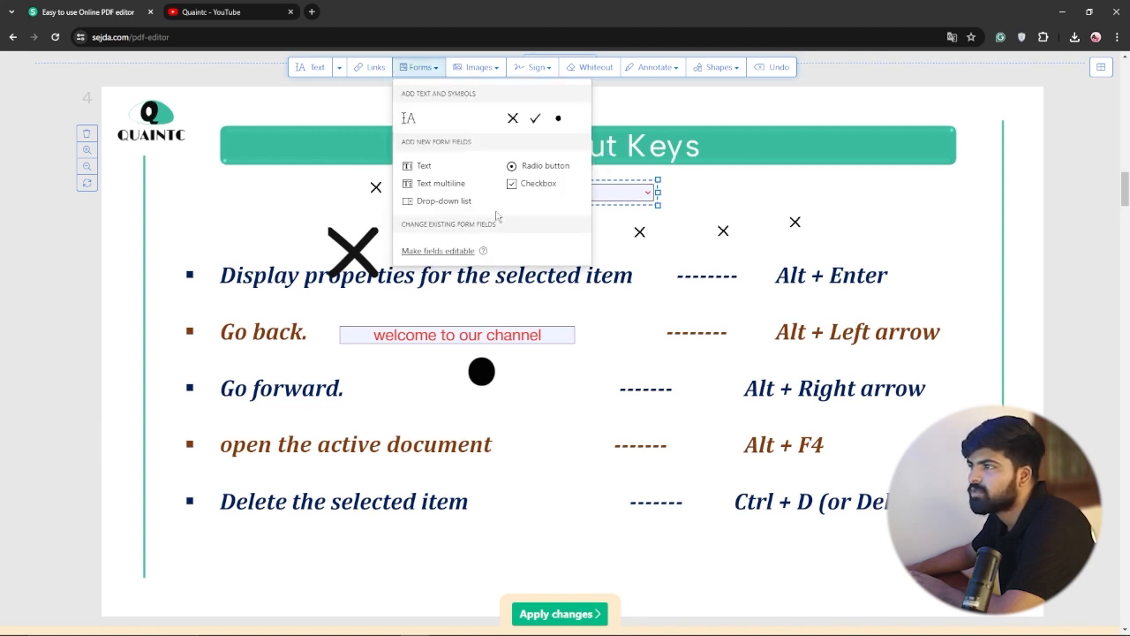
left_click(525, 188)
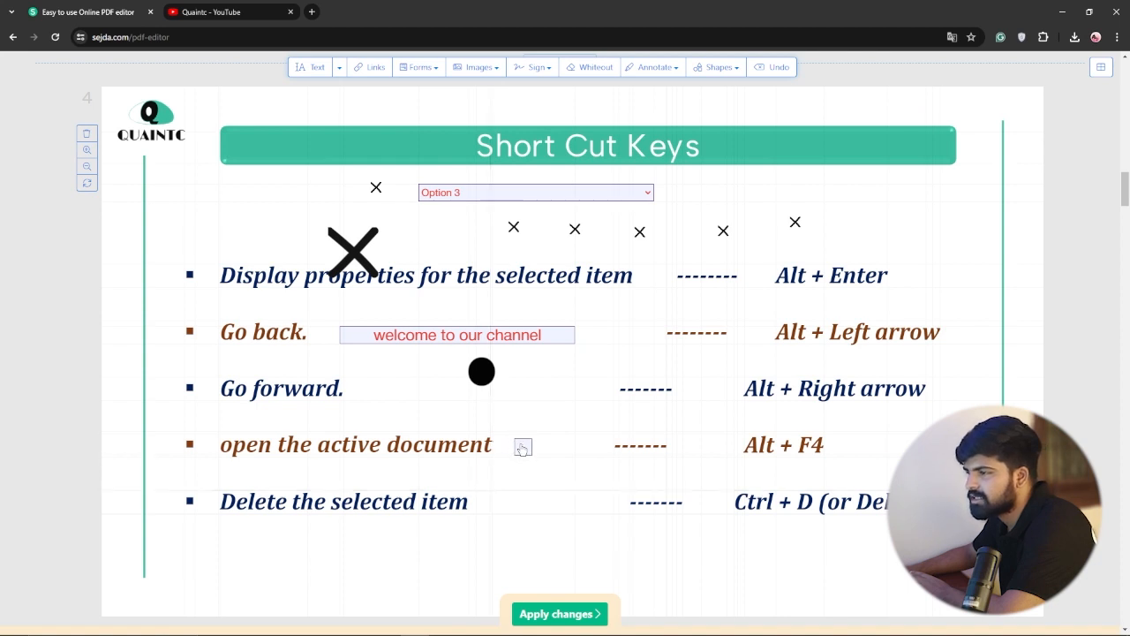
left_click(522, 447)
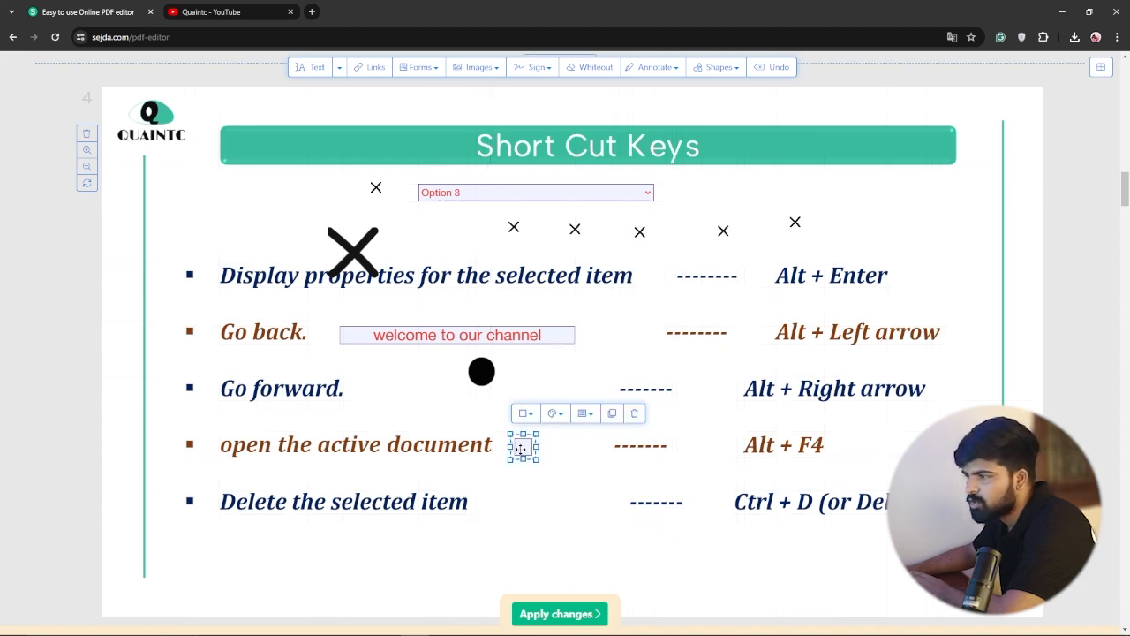
left_click(553, 464)
left_click(526, 449)
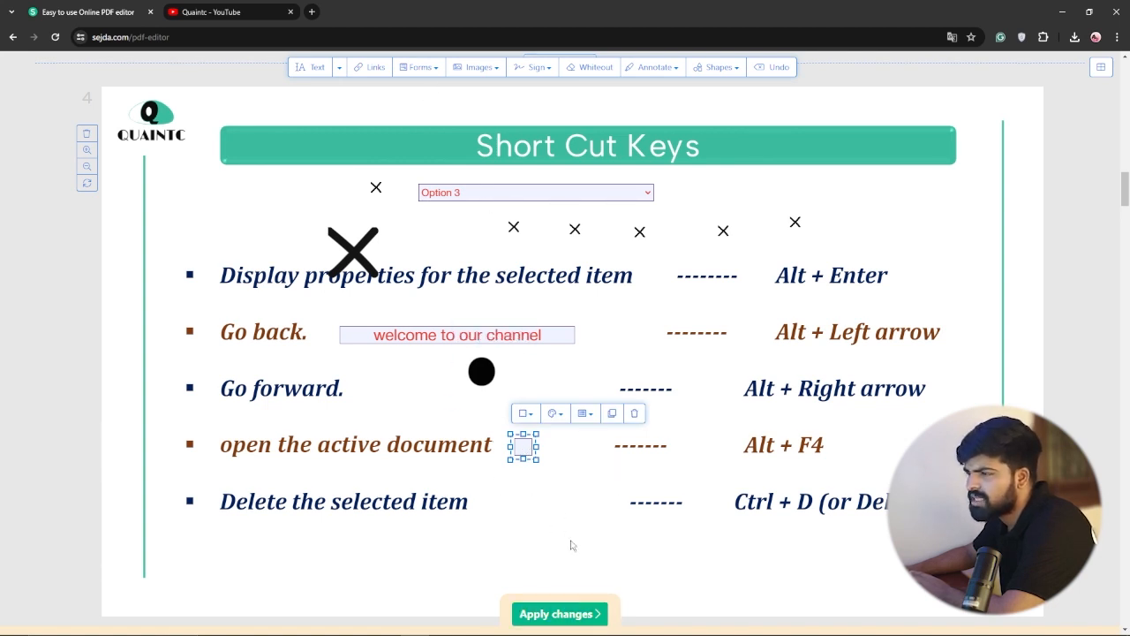
left_click(573, 472)
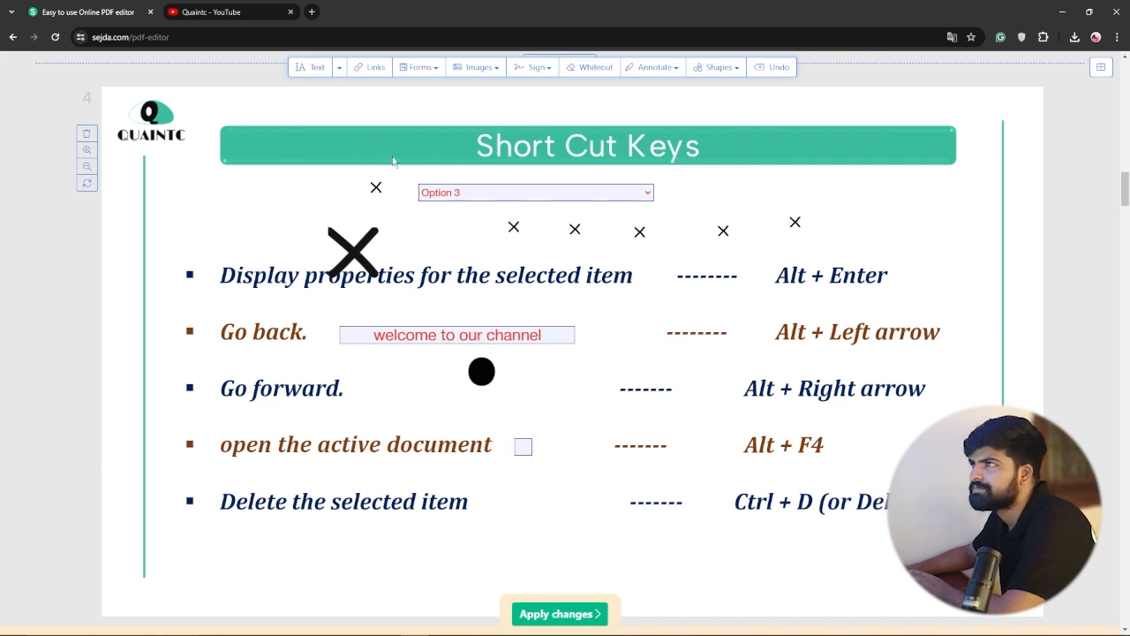
Step: Add a radio button form field between "Go forward." and its dashes, and enlarge it into a big circle
left_click(432, 71)
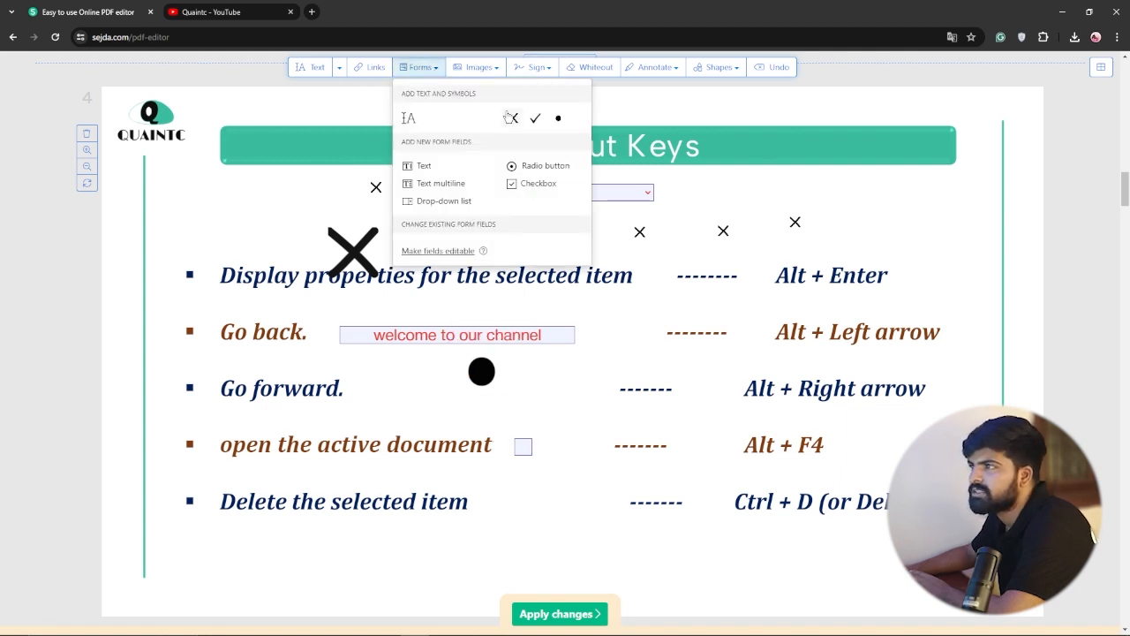
left_click(545, 168)
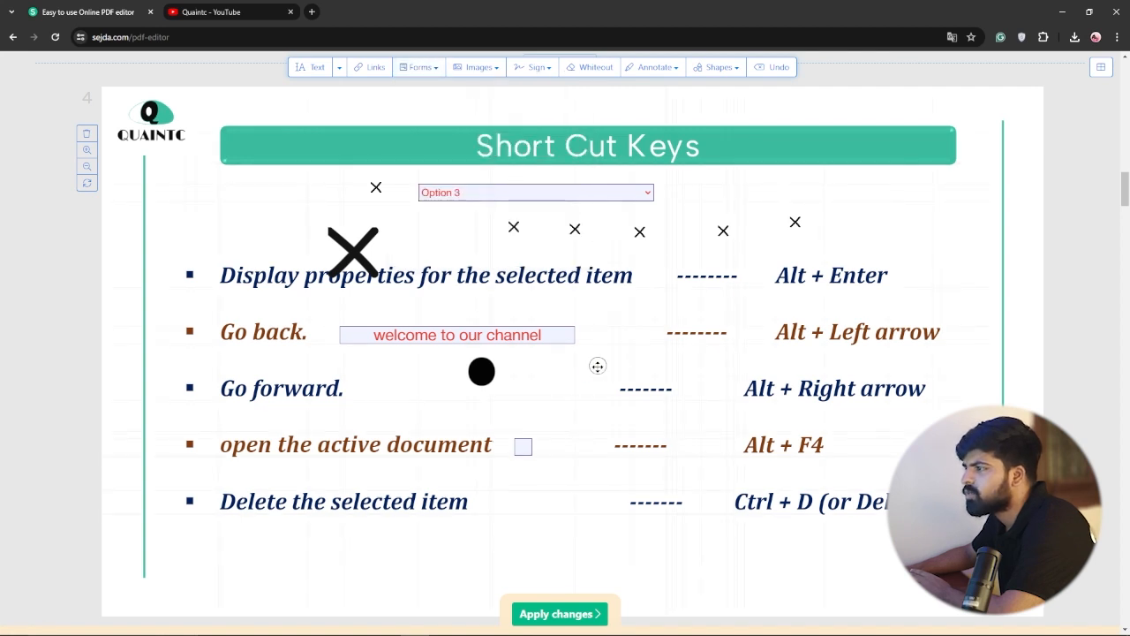
left_click(598, 366)
left_click_drag(609, 378, 593, 407)
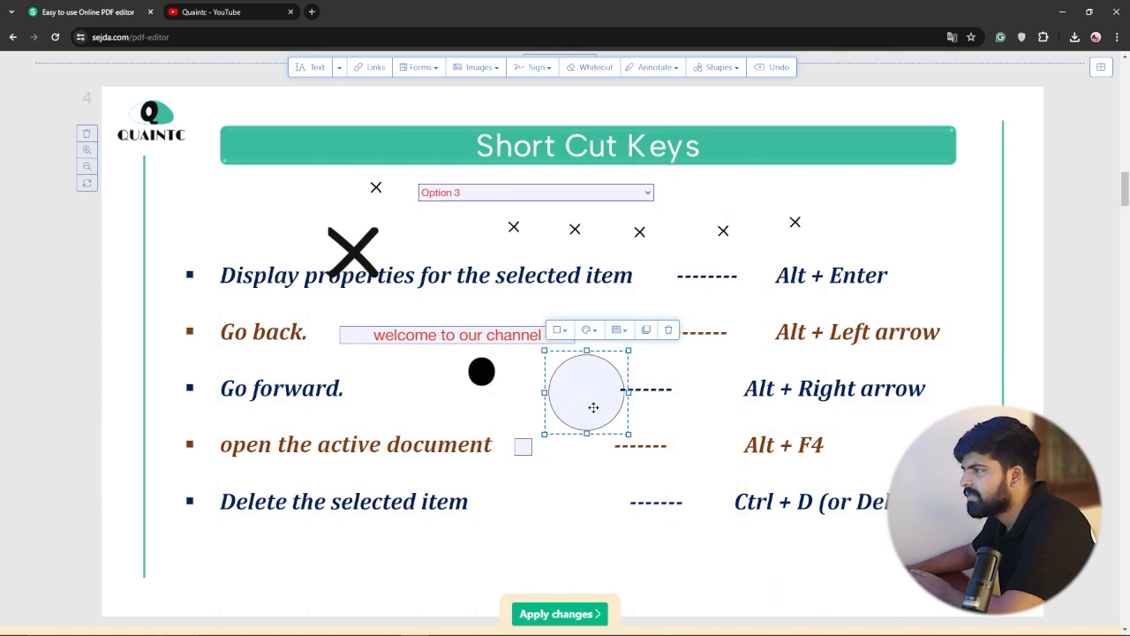
Step: View the radio button's field name and value settings, and move the circle slightly closer to the black dot
left_click(620, 330)
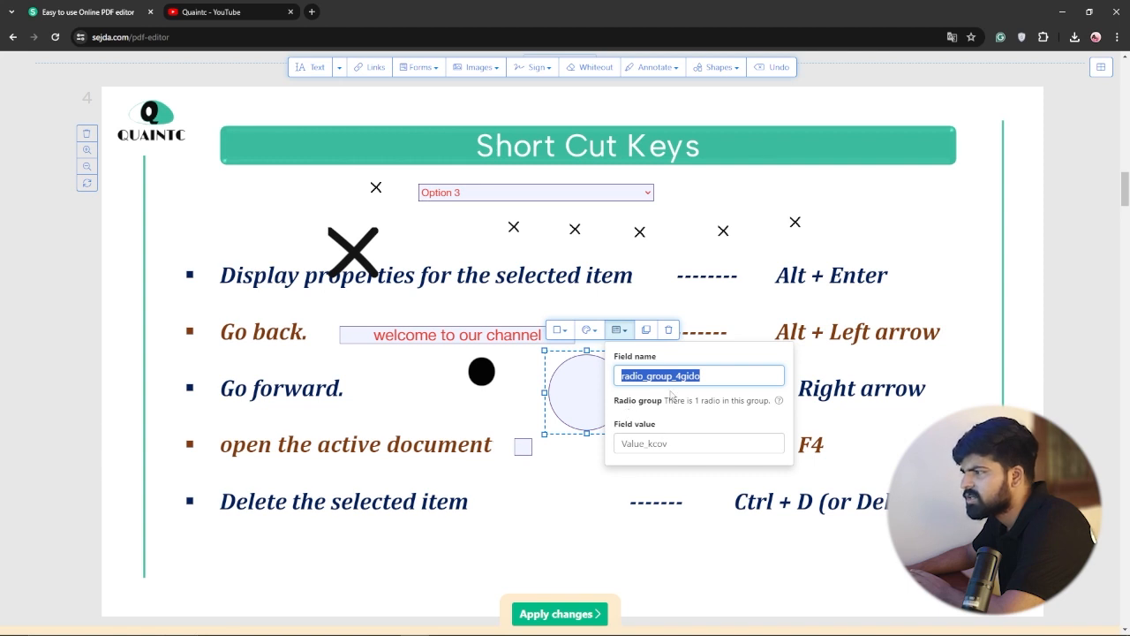
left_click(706, 321)
left_click_drag(583, 398, 556, 404)
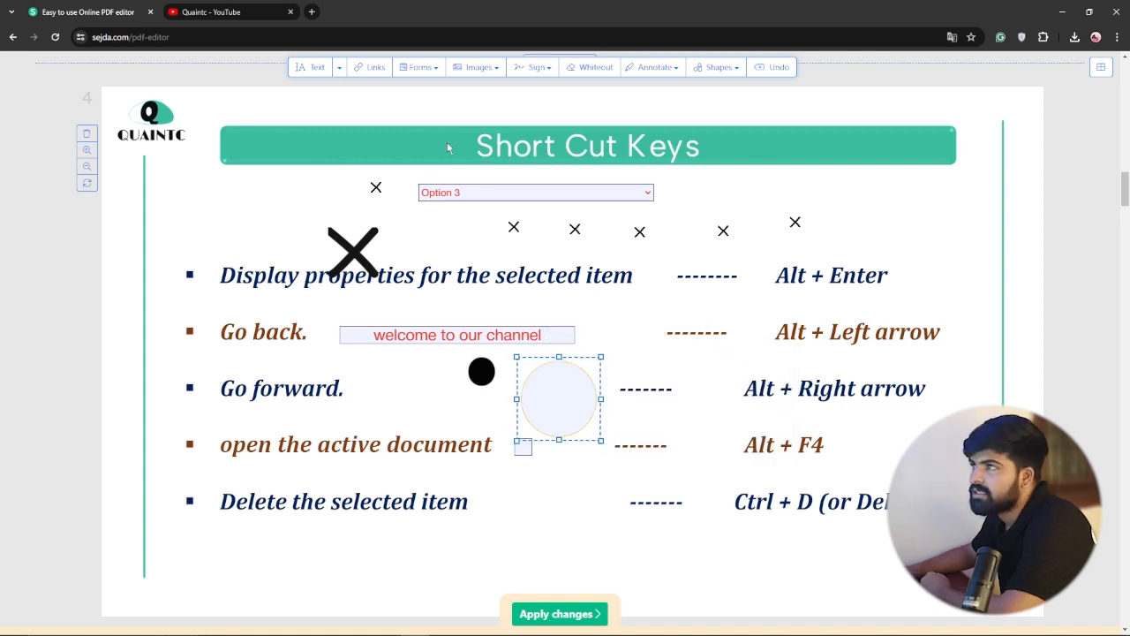
Step: Place a multiline text form field beneath the page 4 logo, beside the drop-down list field
left_click(437, 69)
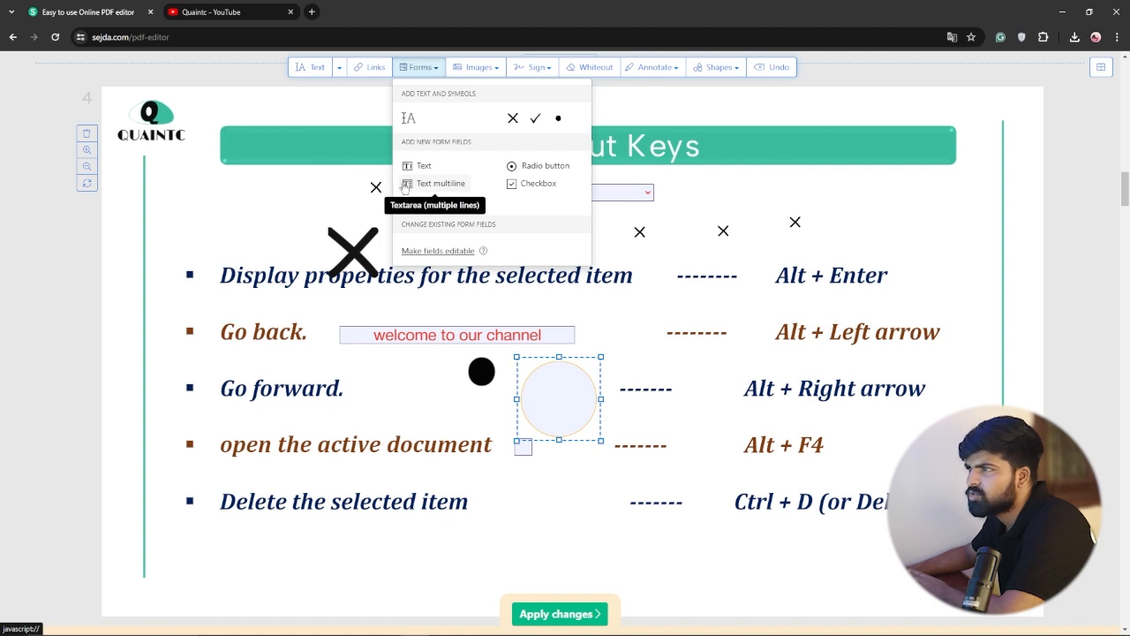
left_click(405, 185)
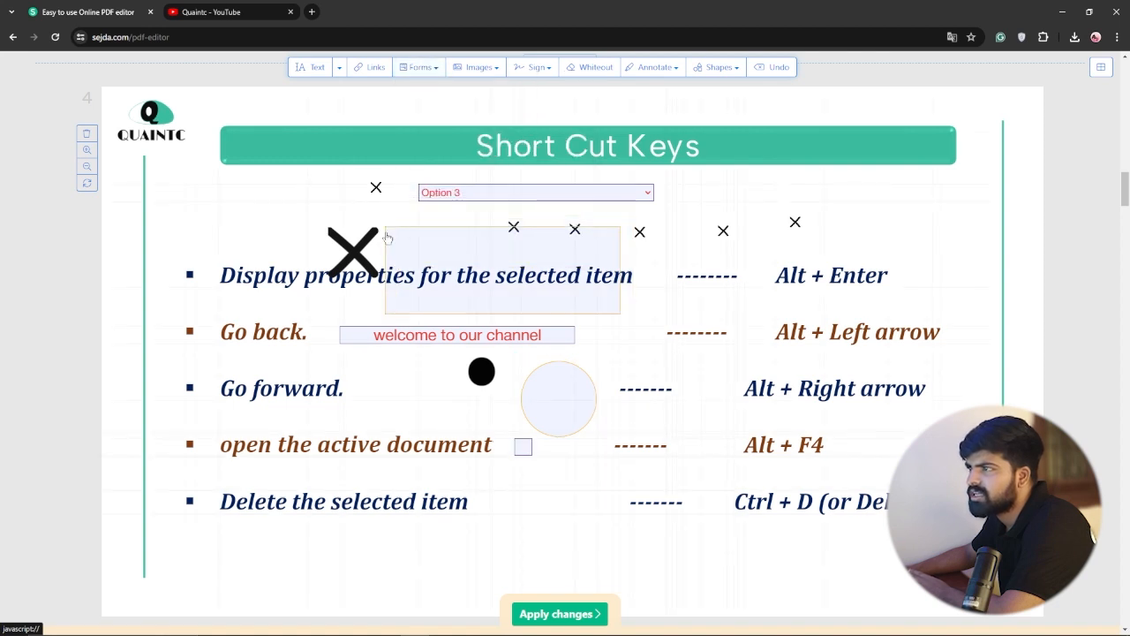
left_click(169, 183)
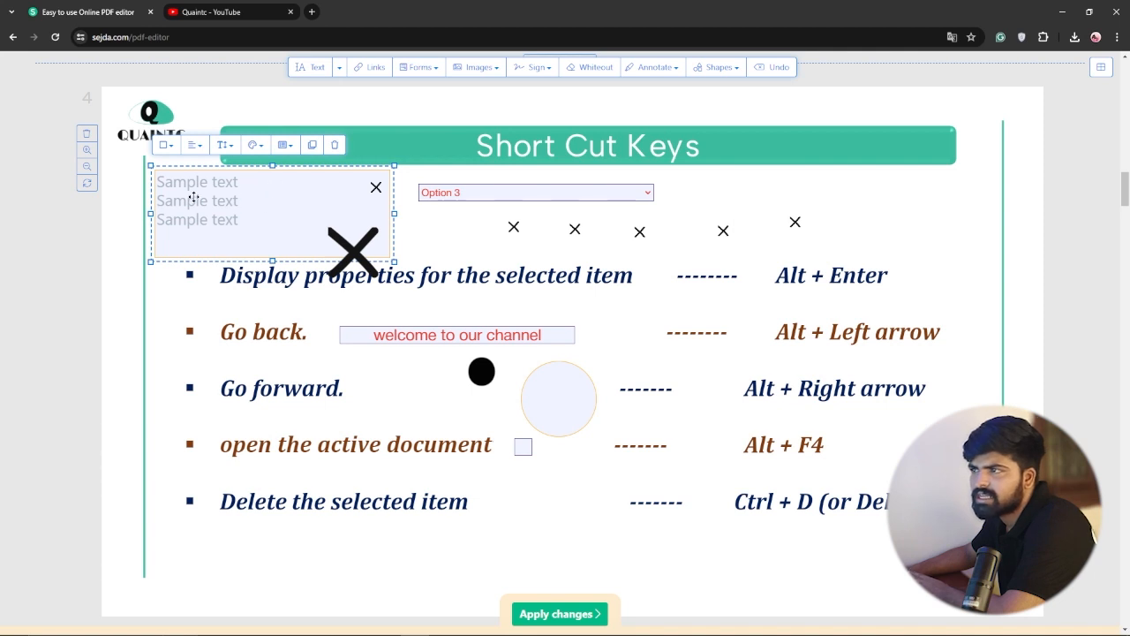
Step: Fill the multiline field with a person's first name and "quaintc" on separate lines, and centre the text
left_click(207, 182)
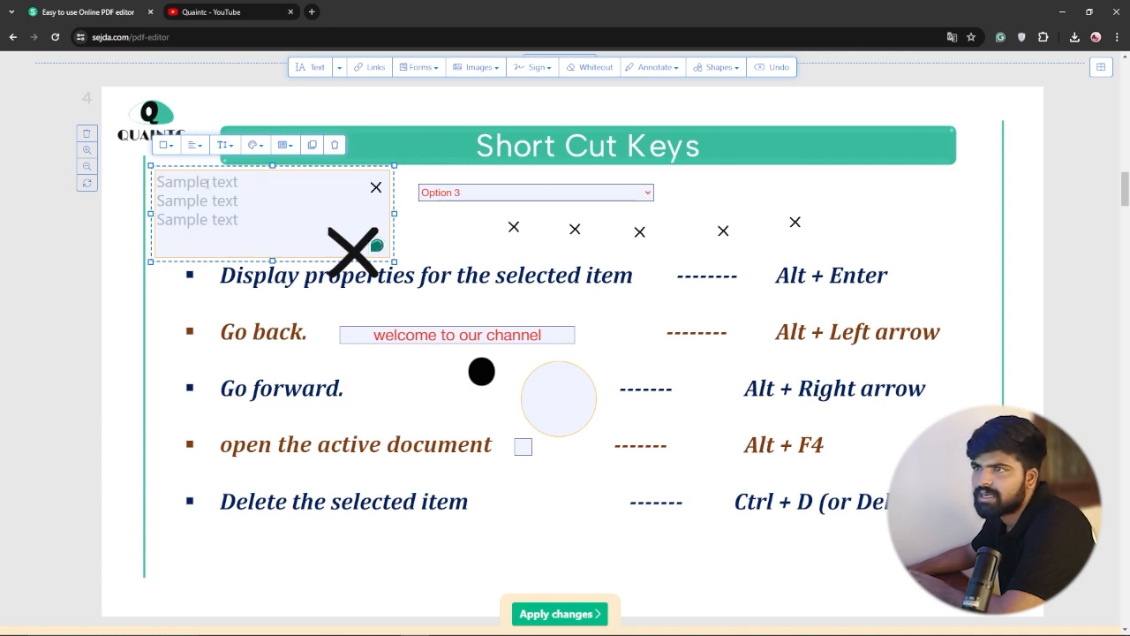
type("Saurabh")
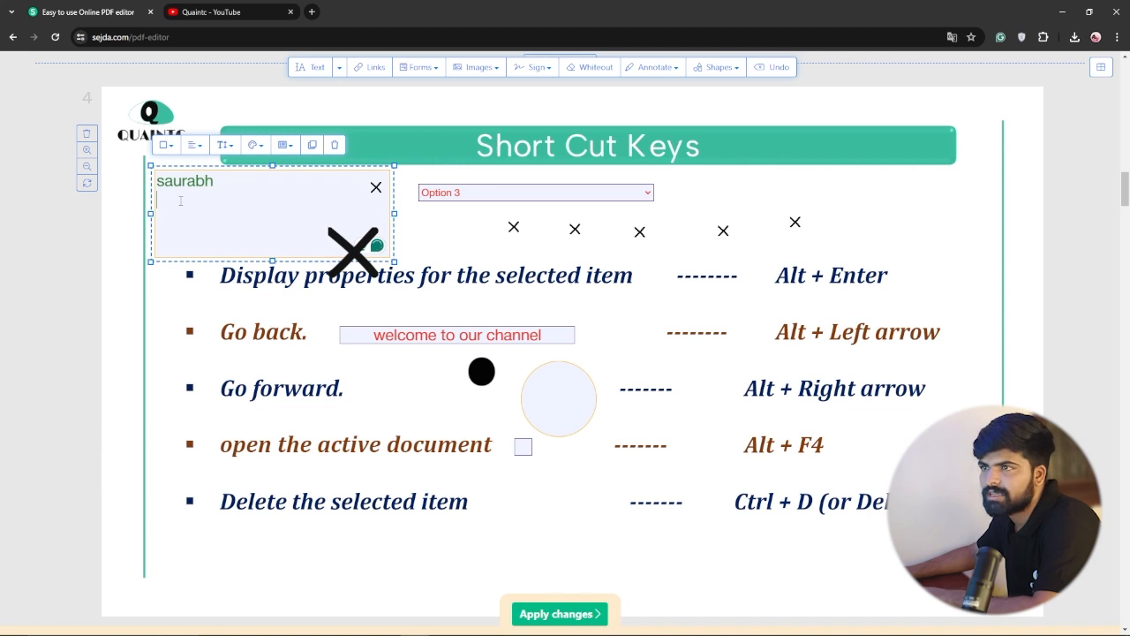
key("Return")
type("qua")
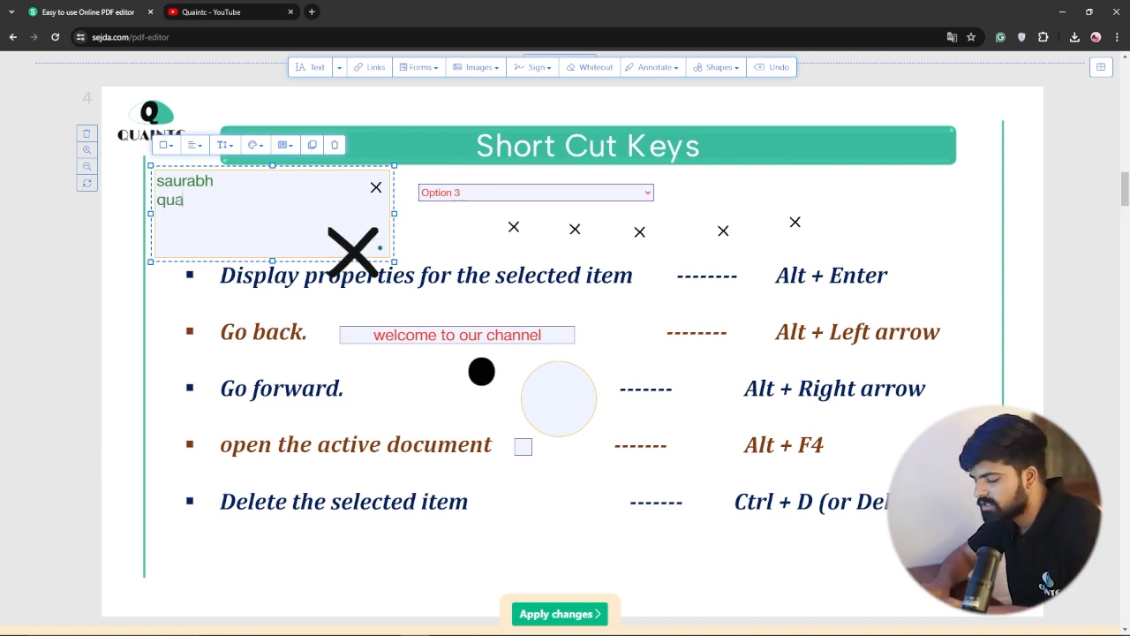
type("intc")
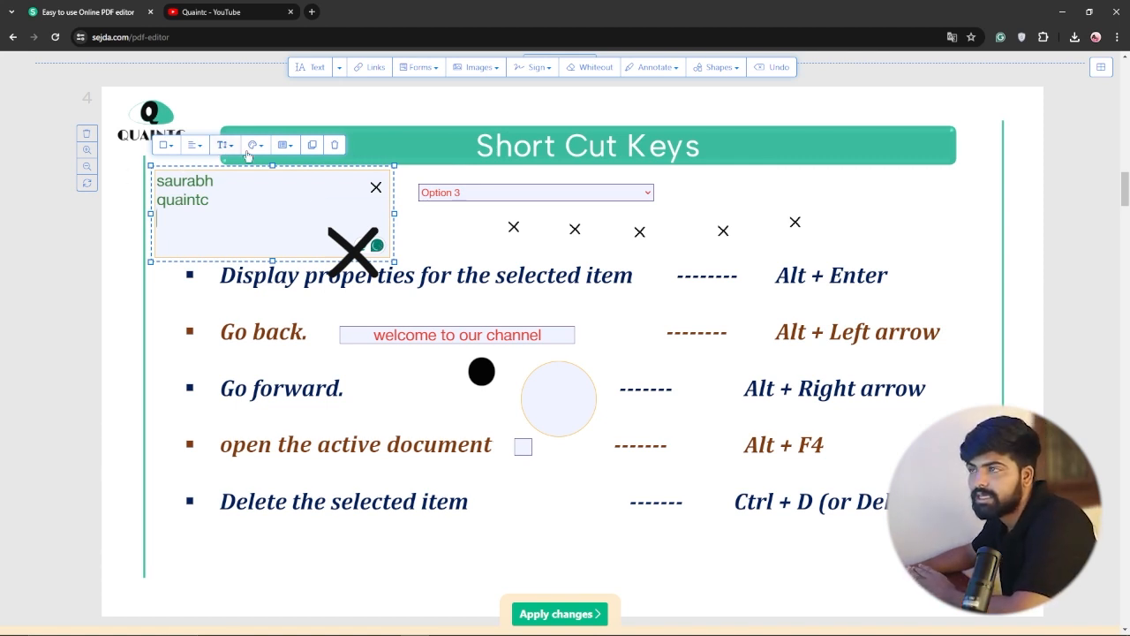
left_click(194, 145)
left_click(212, 166)
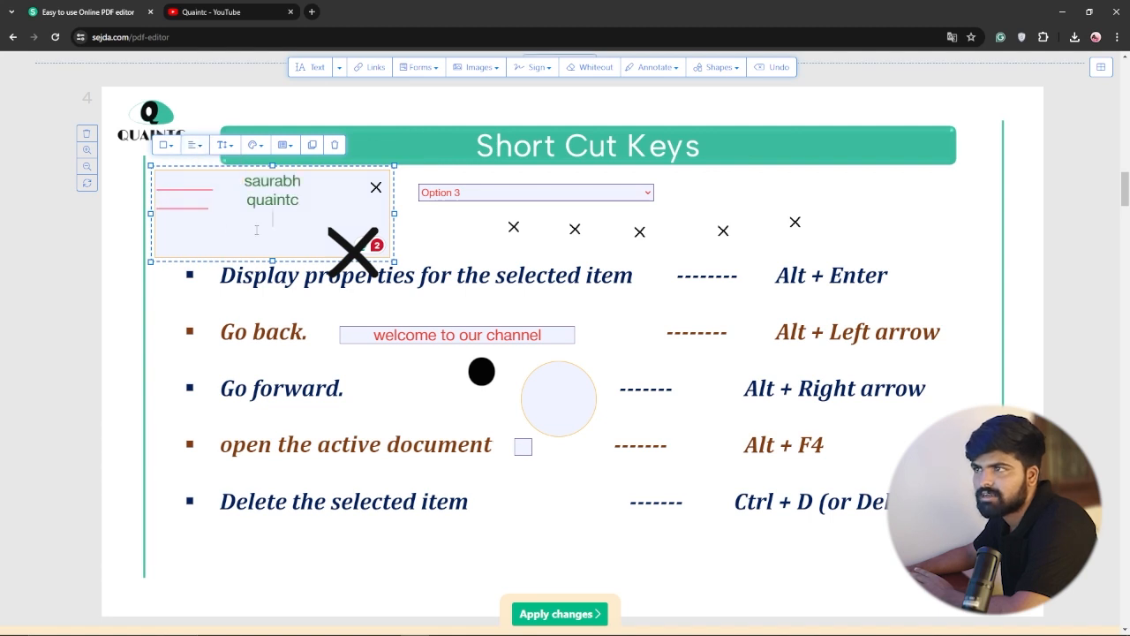
Step: Add a single-line text form field beside the drop-down list field, above the "Alt + Enter" entry
left_click(419, 68)
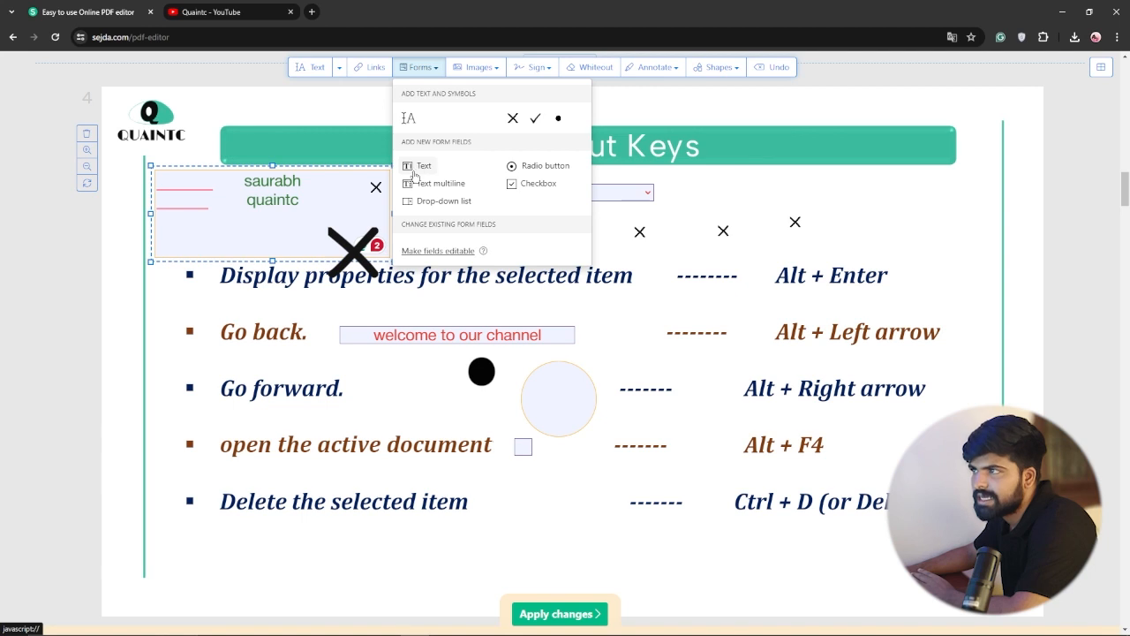
left_click(415, 168)
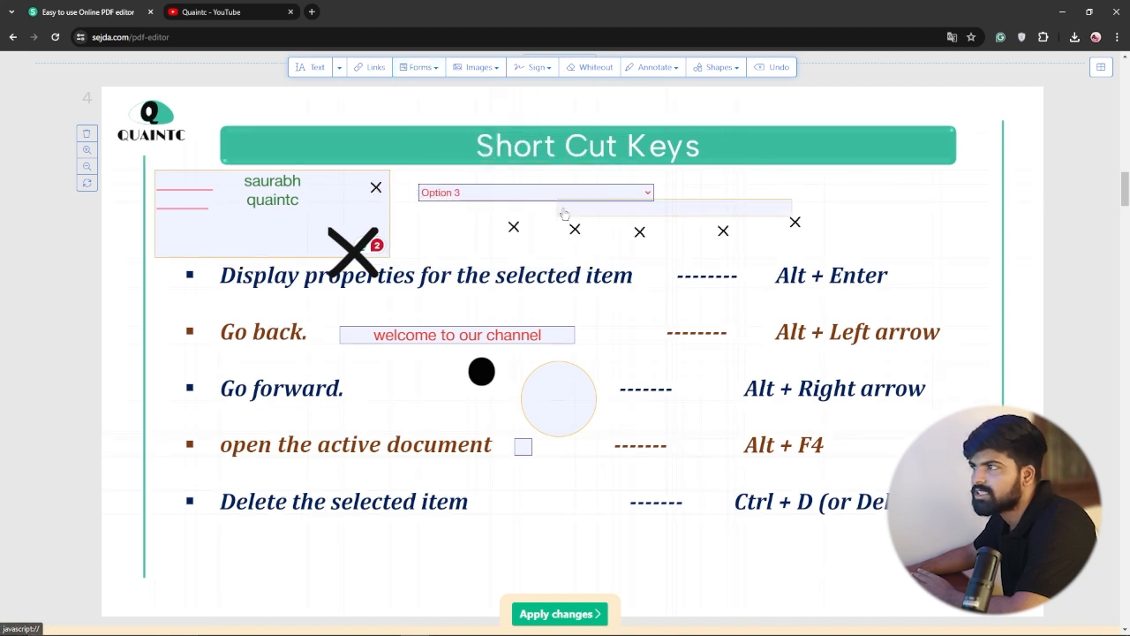
left_click(688, 192)
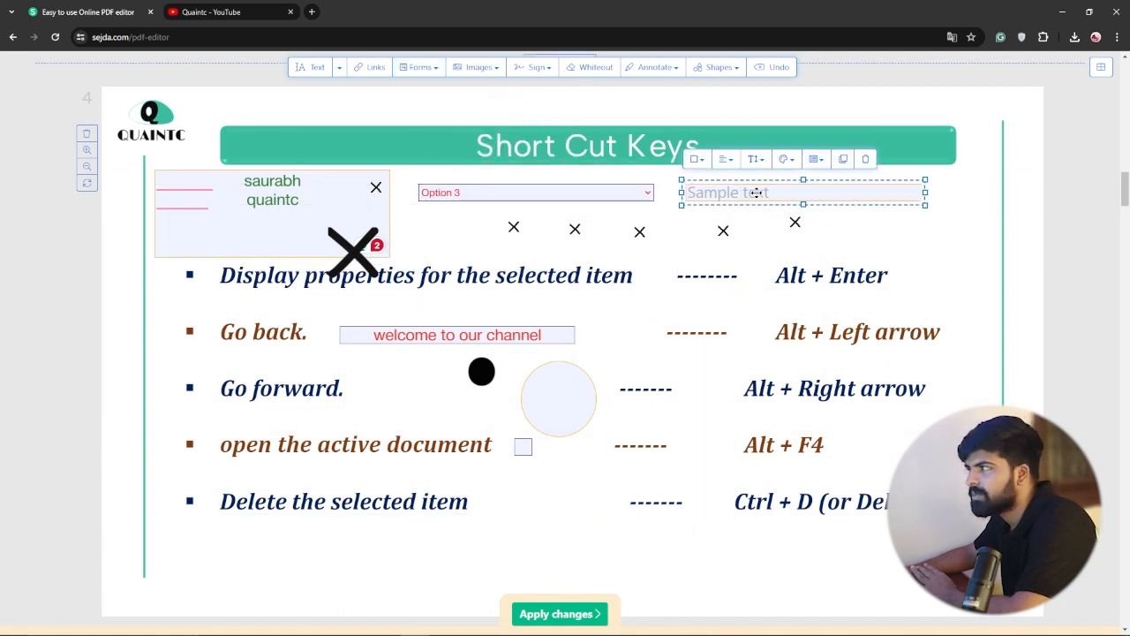
Step: Add another multiline text form field below the dashes of the "Delete the selected item" line
left_click(436, 71)
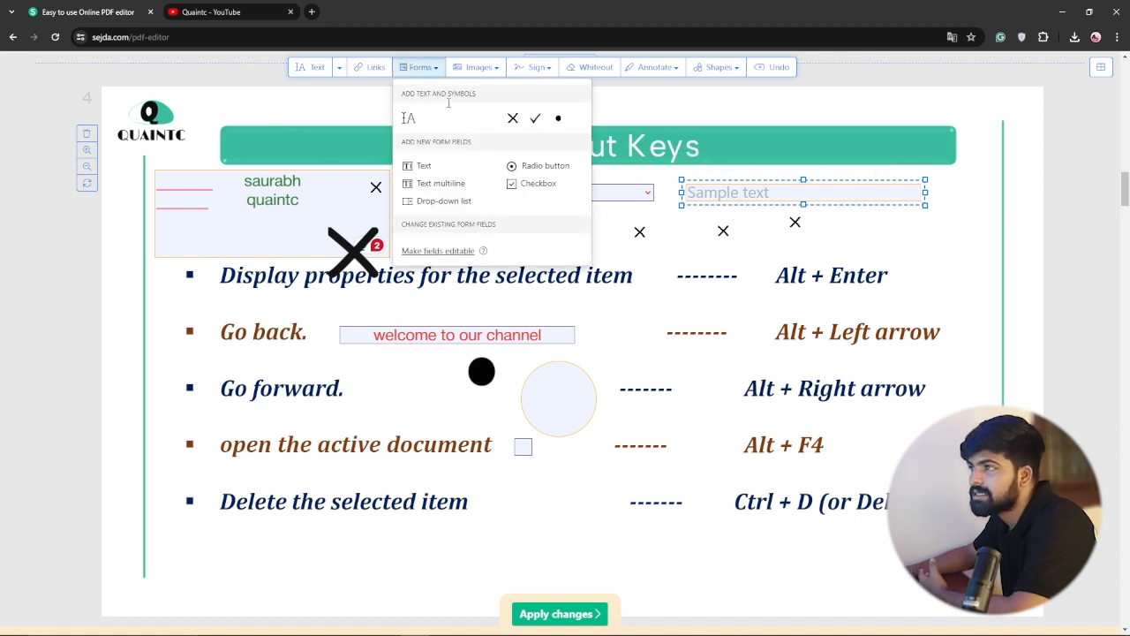
left_click(426, 183)
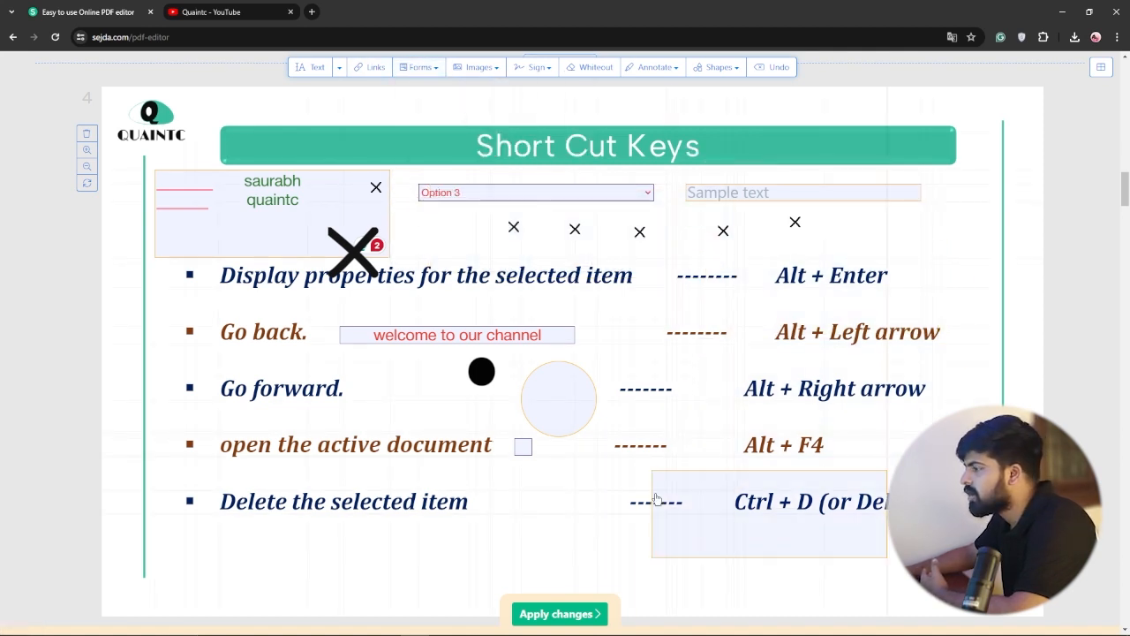
left_click(637, 526)
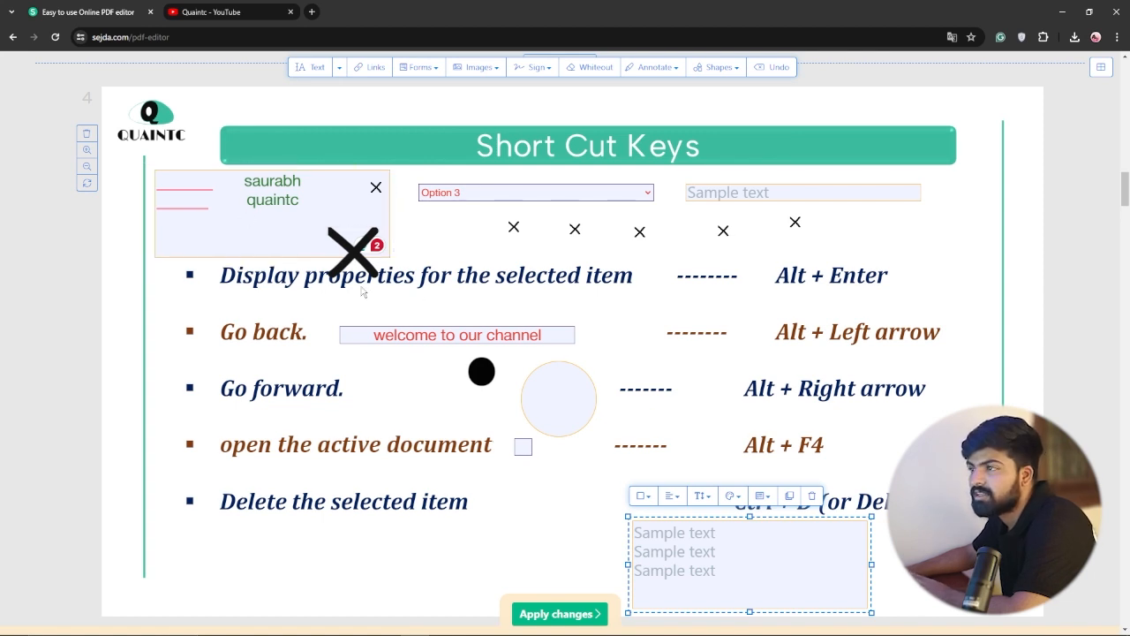
Step: Apply the changes to the document and check the page with the form fields in the finished PDF's preview
scroll(710, 422, "down", 2)
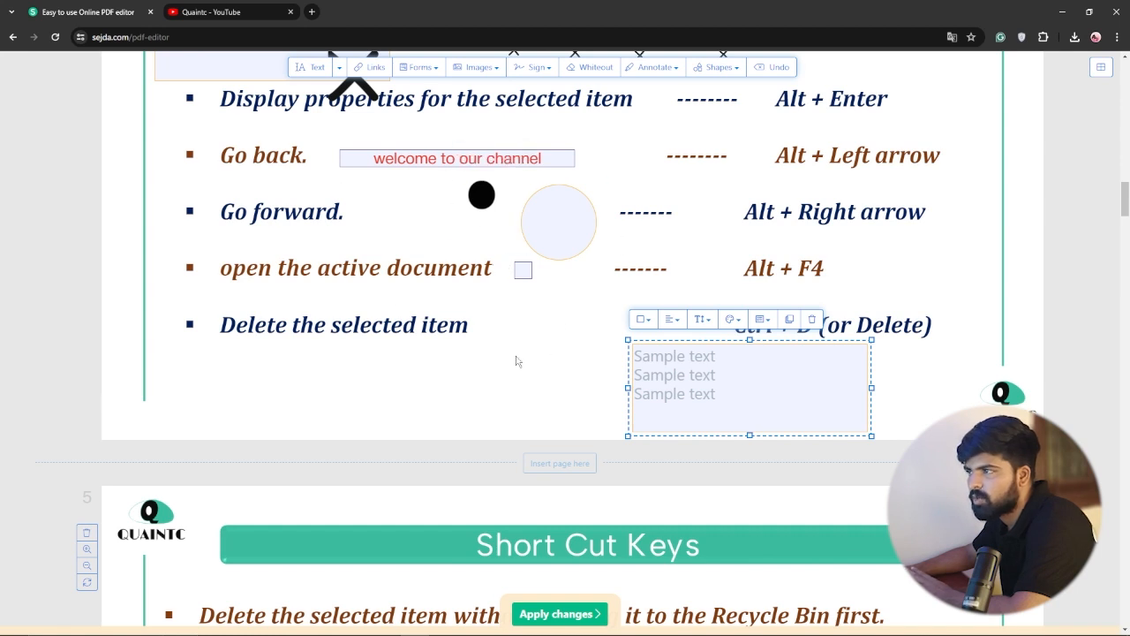
scroll(424, 389, "down", 1)
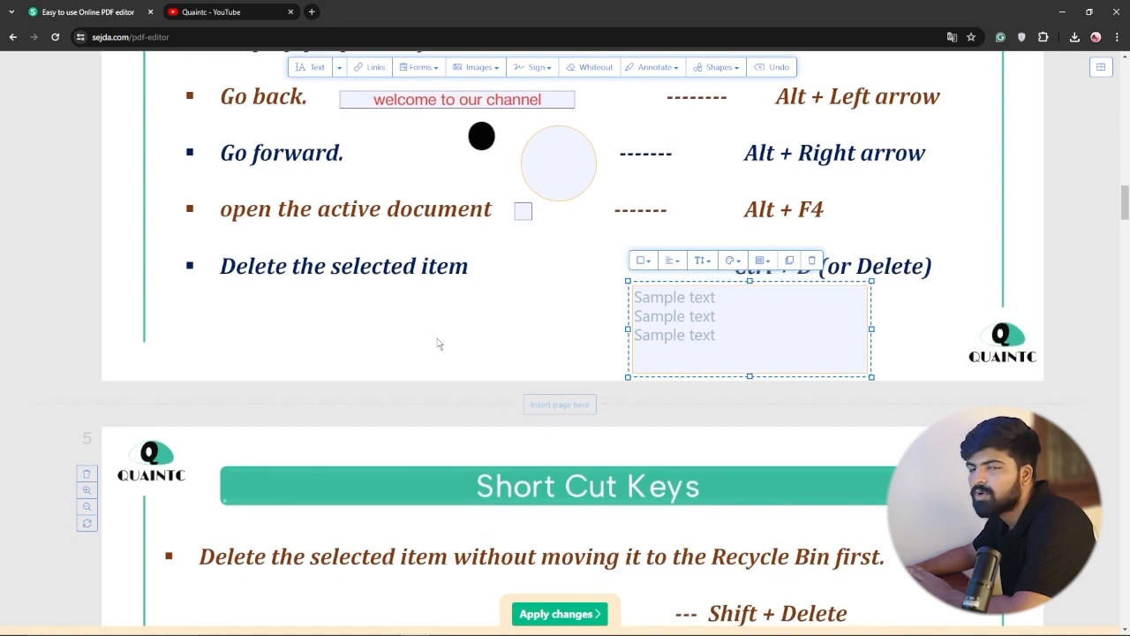
left_click(591, 621)
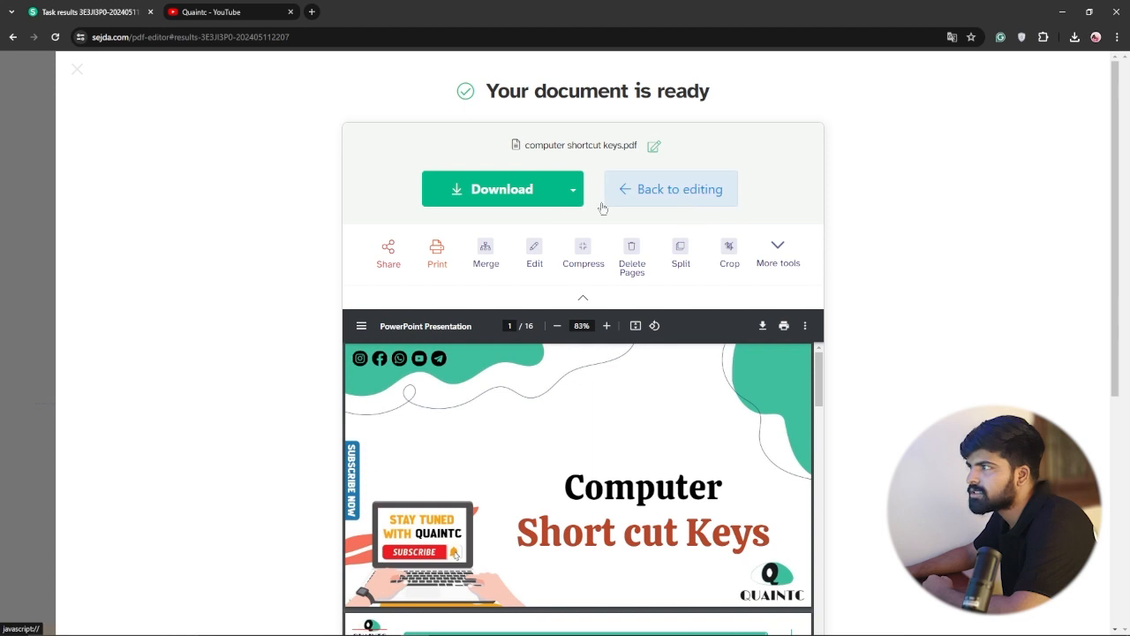
scroll(556, 424, "down", 5)
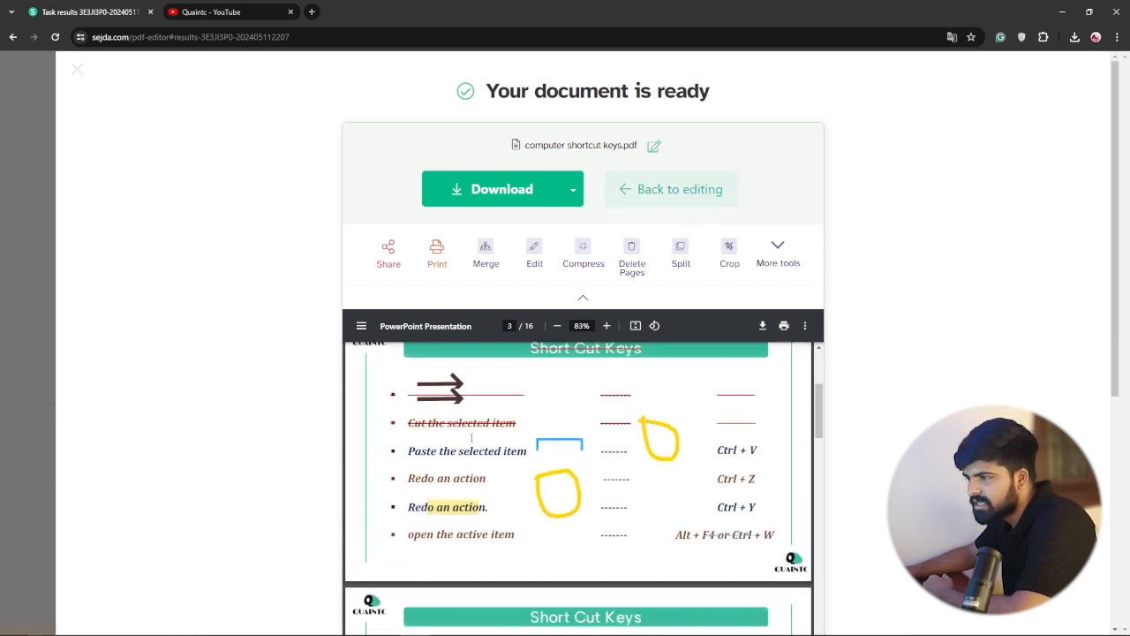
scroll(559, 491, "down", 4)
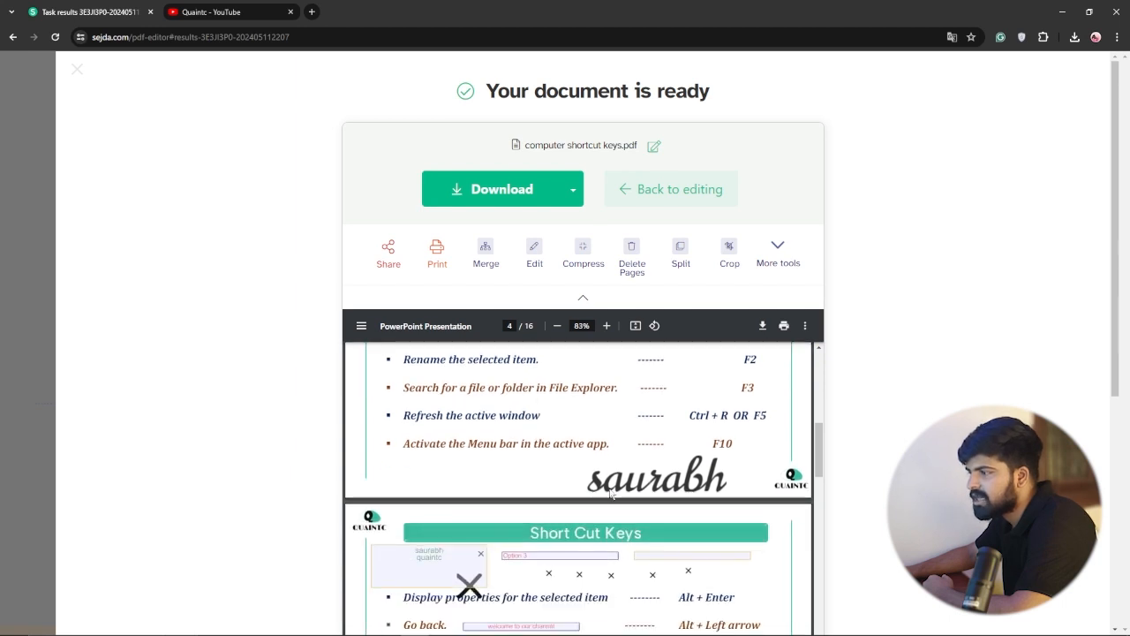
scroll(624, 486, "down", 1)
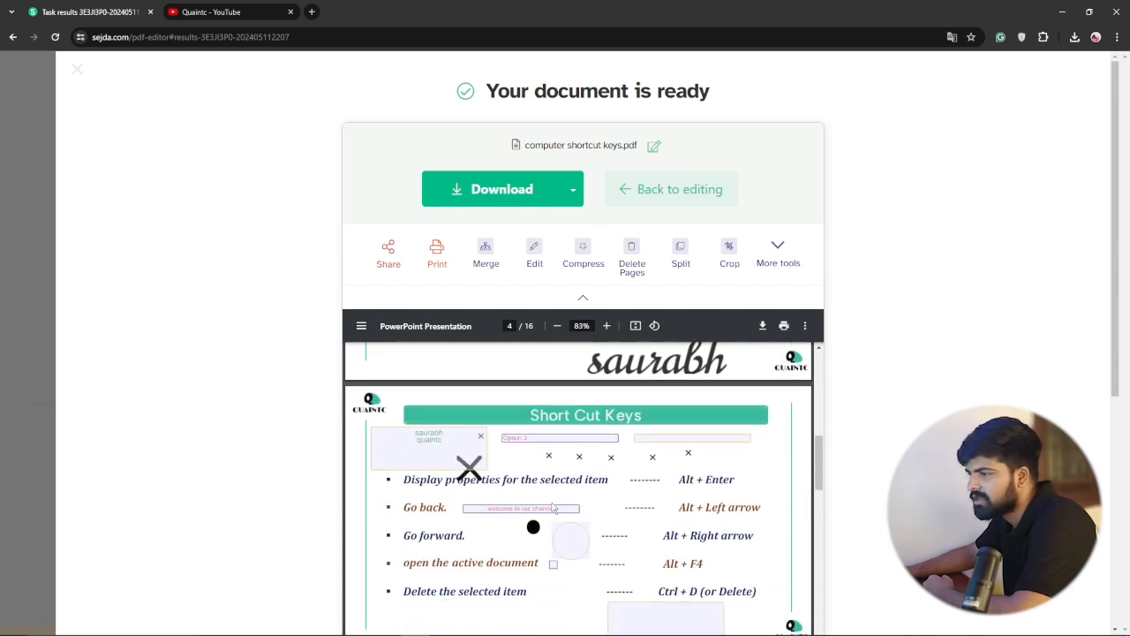
Step: Choose Option 1 in the drop-down list field on page 4 of the PDF preview
scroll(552, 509, "down", 1)
scroll(566, 460, "up", 1)
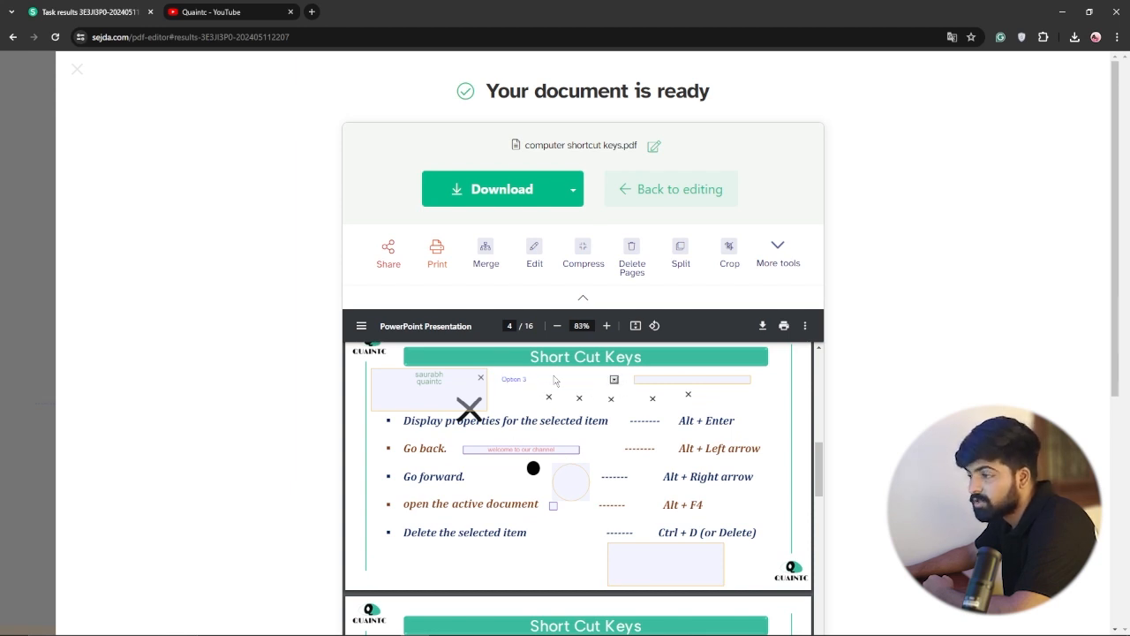
left_click(615, 386)
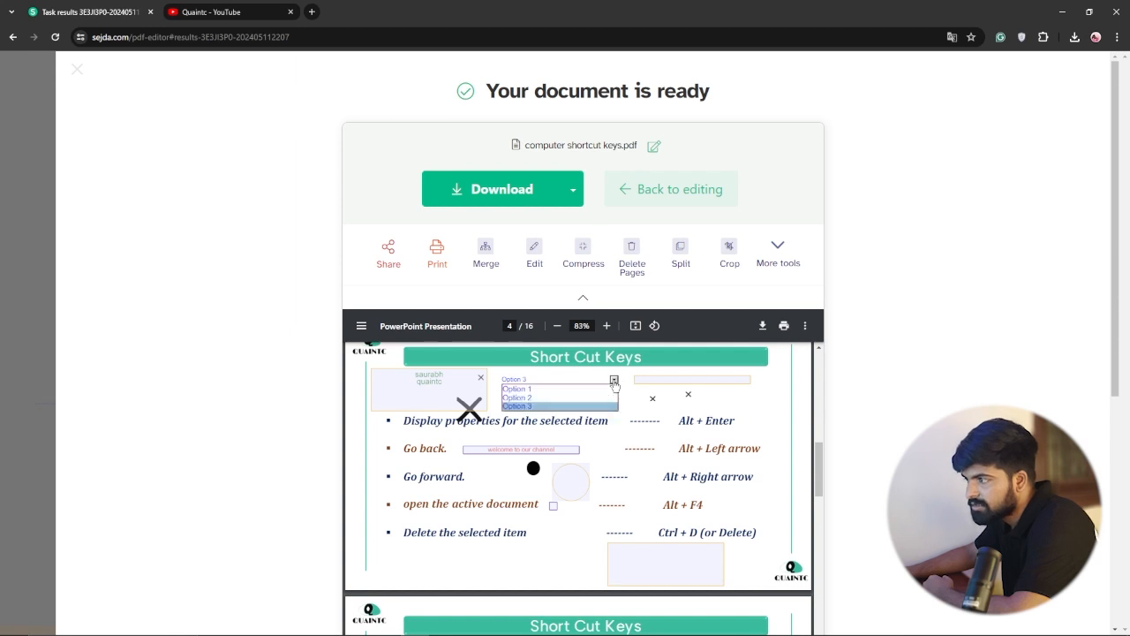
left_click(567, 393)
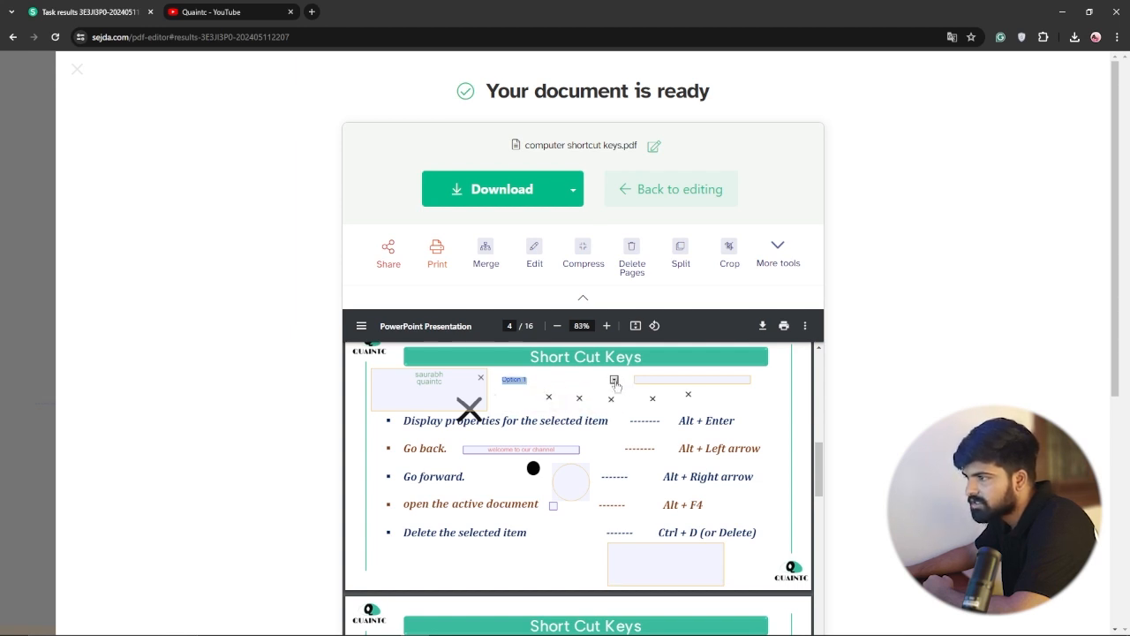
Step: Test the preview's drop-down list with Option 1 and then Option 2, and try the checkbox beside "open the active document"
scroll(573, 472, "up", 3)
scroll(573, 471, "down", 2)
scroll(573, 472, "up", 2)
scroll(554, 481, "down", 1)
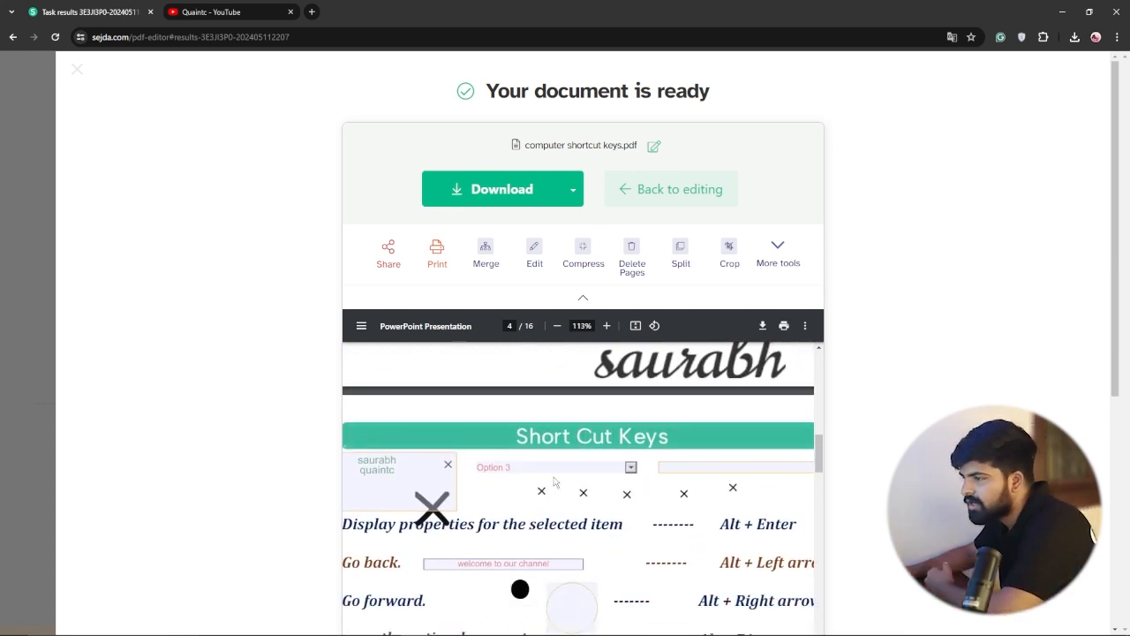
left_click(631, 467)
left_click(568, 477)
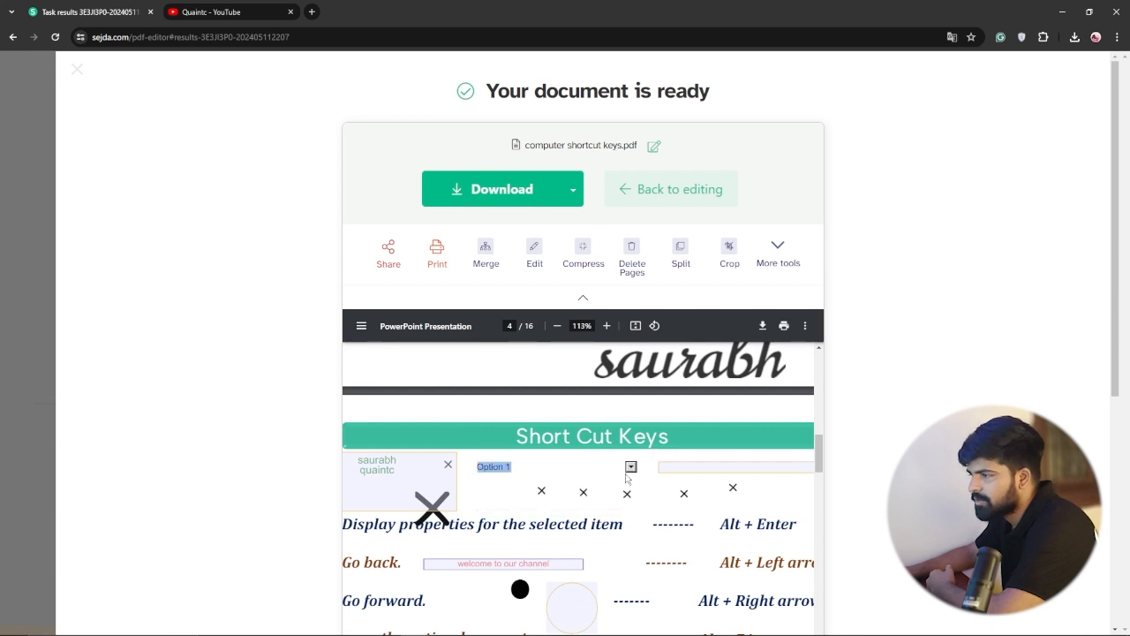
left_click(632, 468)
left_click(565, 492)
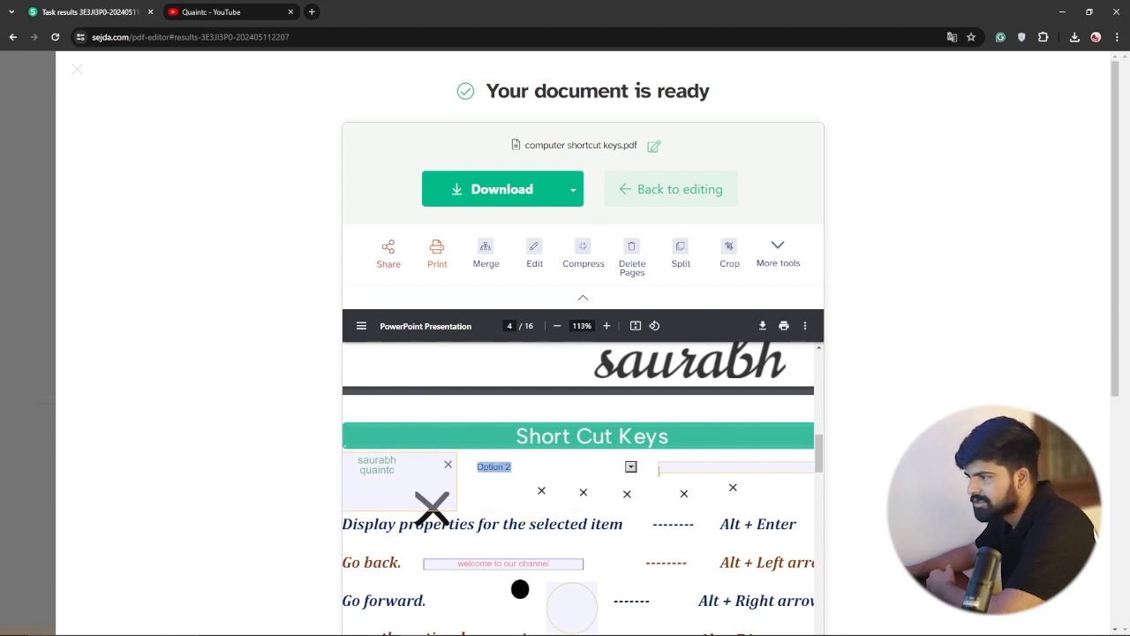
scroll(618, 502, "down", 3)
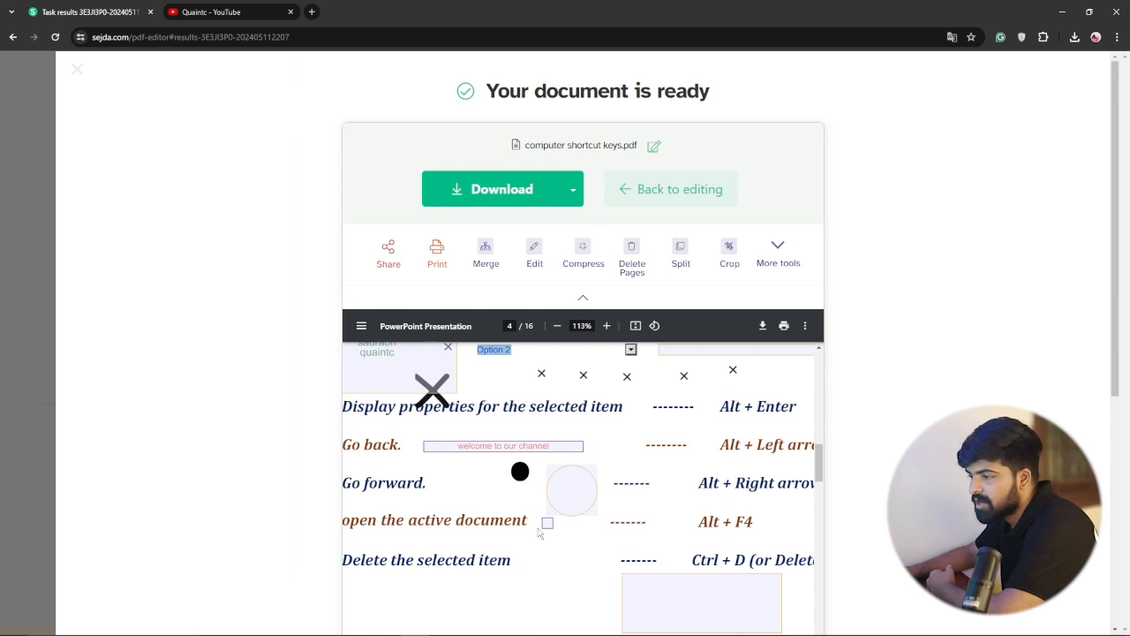
left_click(547, 525)
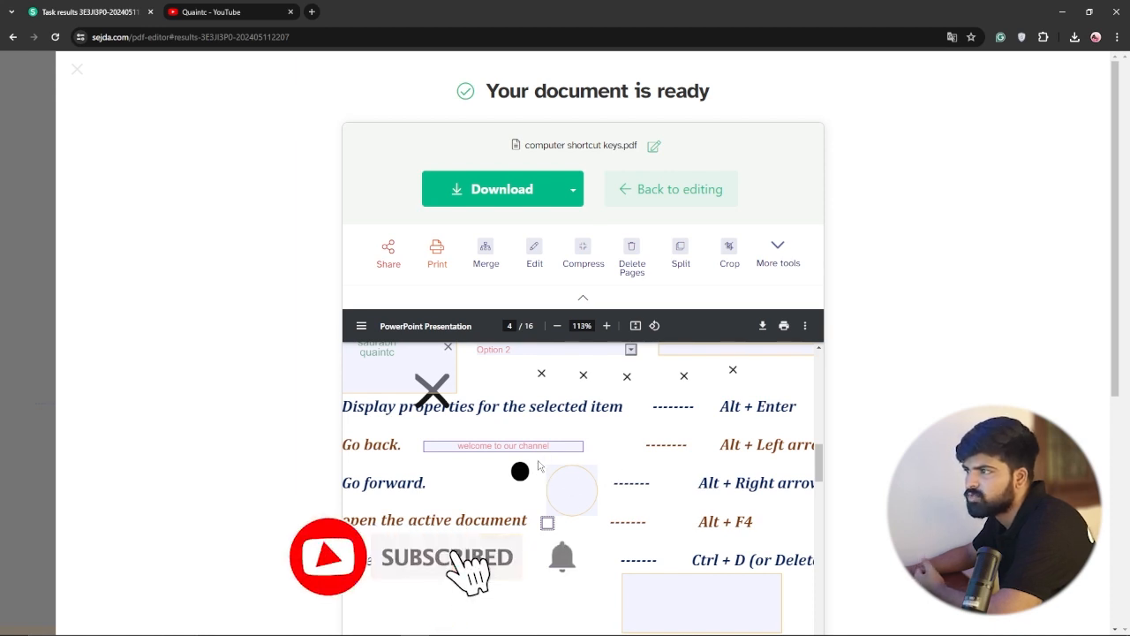
Step: Download the finished PDF to the Desktop as "computer shortcut keys" and open the saved file from its folder
left_click(538, 186)
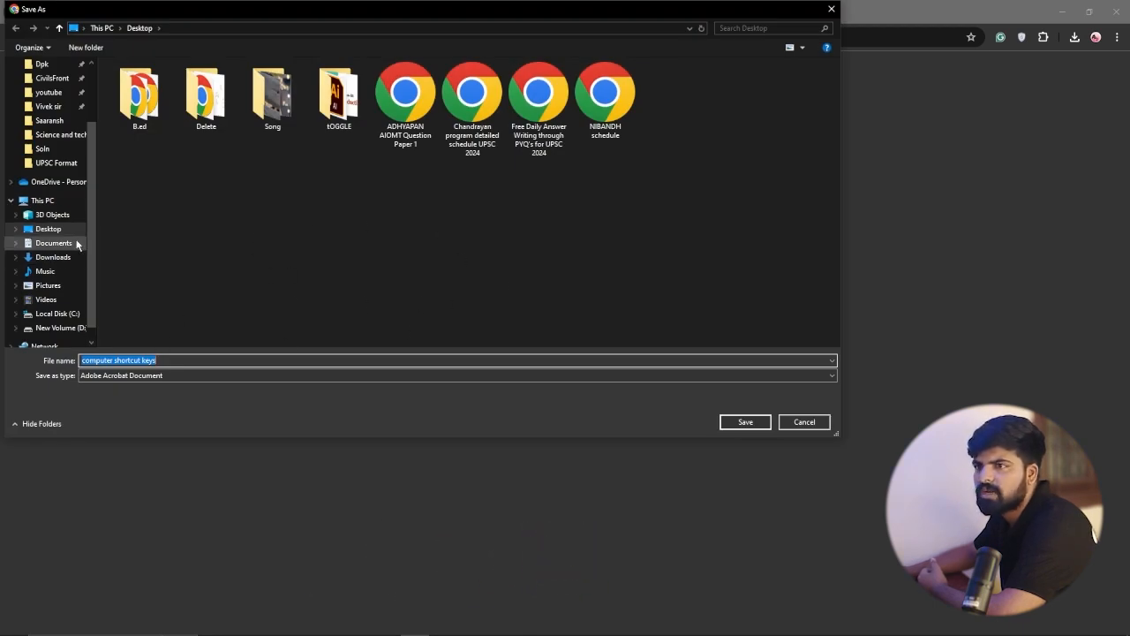
left_click(746, 423)
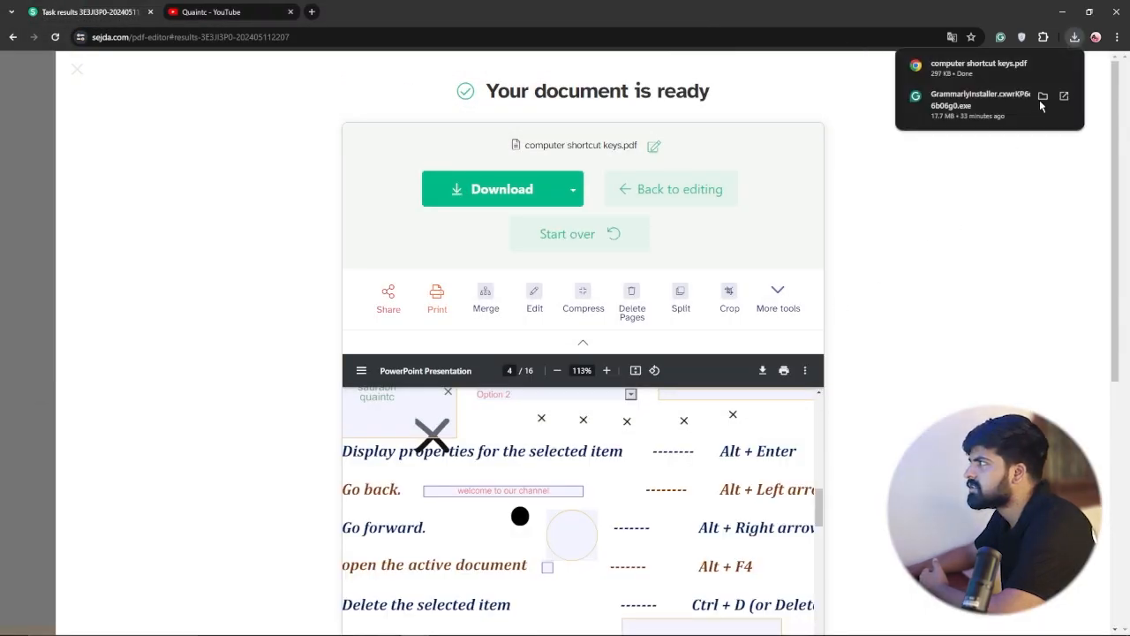
left_click(1042, 66)
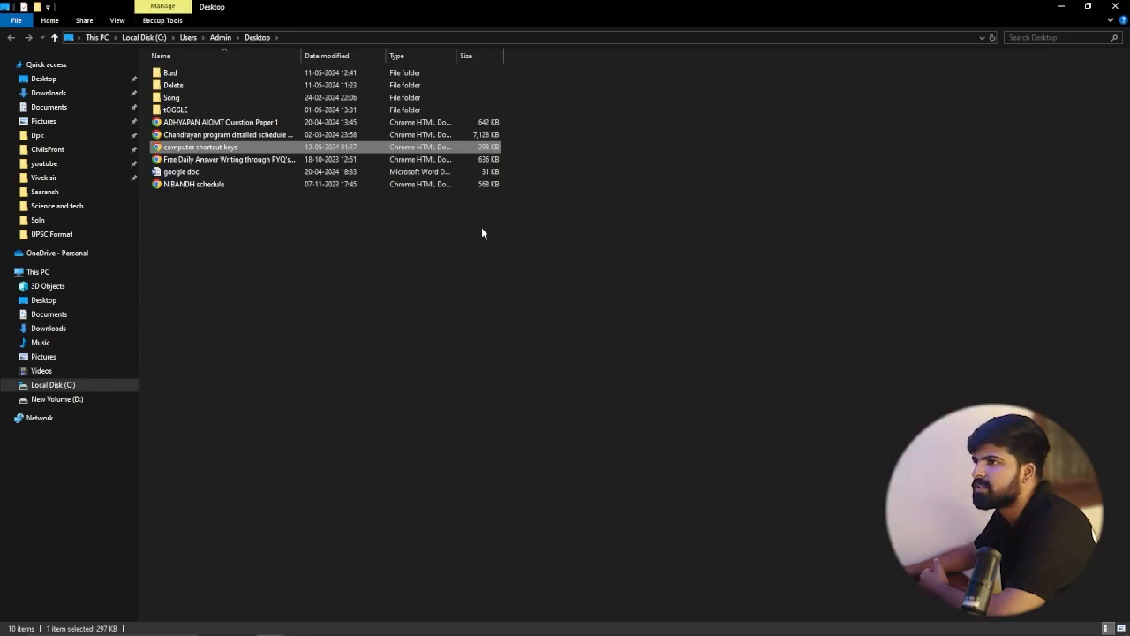
double_click(252, 148)
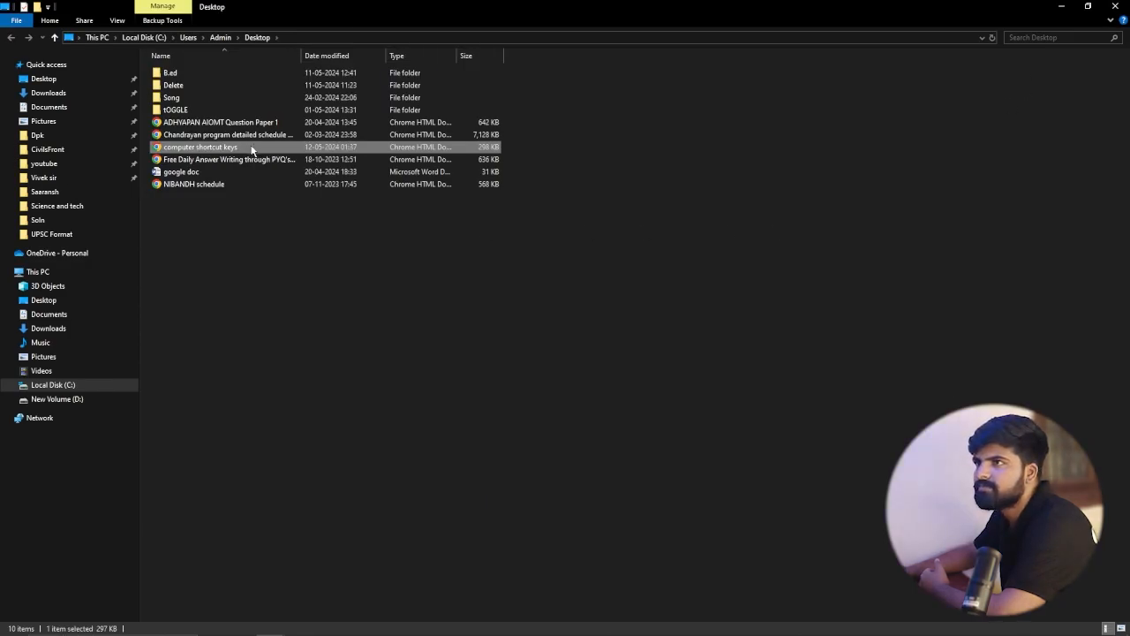
Step: Choose Option 2 in the drop-down list field on page 4 of the downloaded PDF
scroll(452, 378, "down", 10)
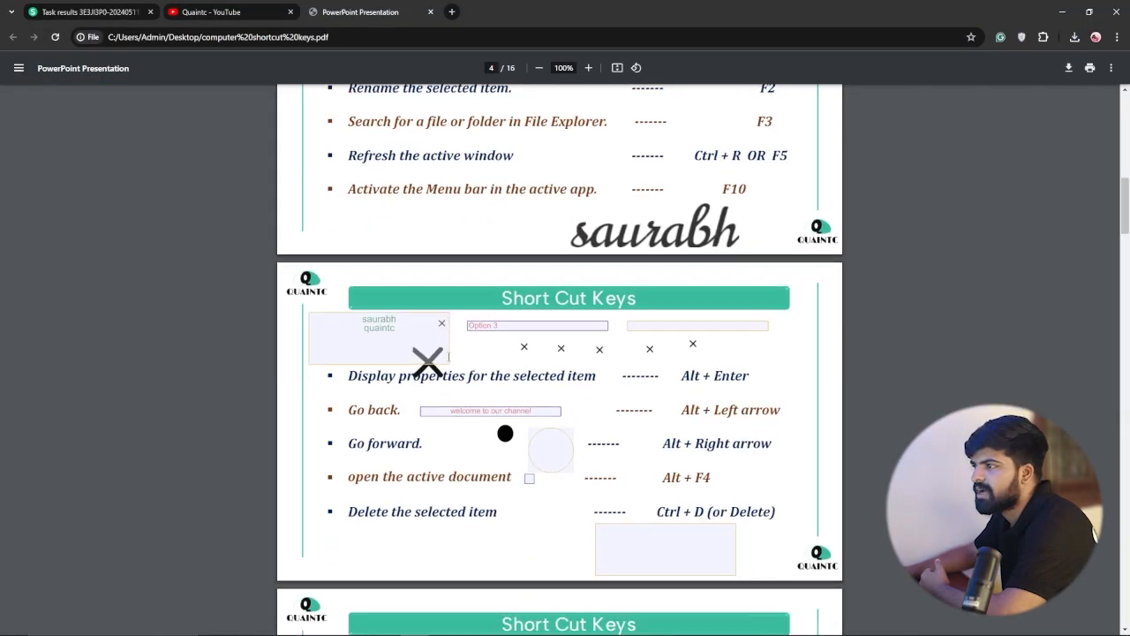
scroll(517, 301, "up", 5)
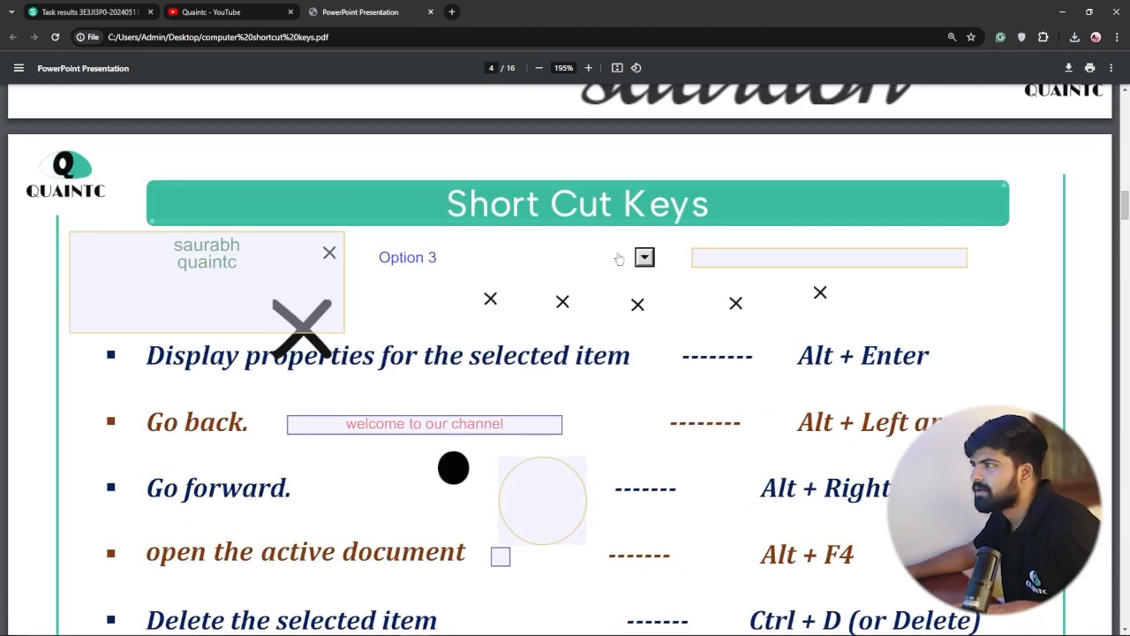
left_click(643, 256)
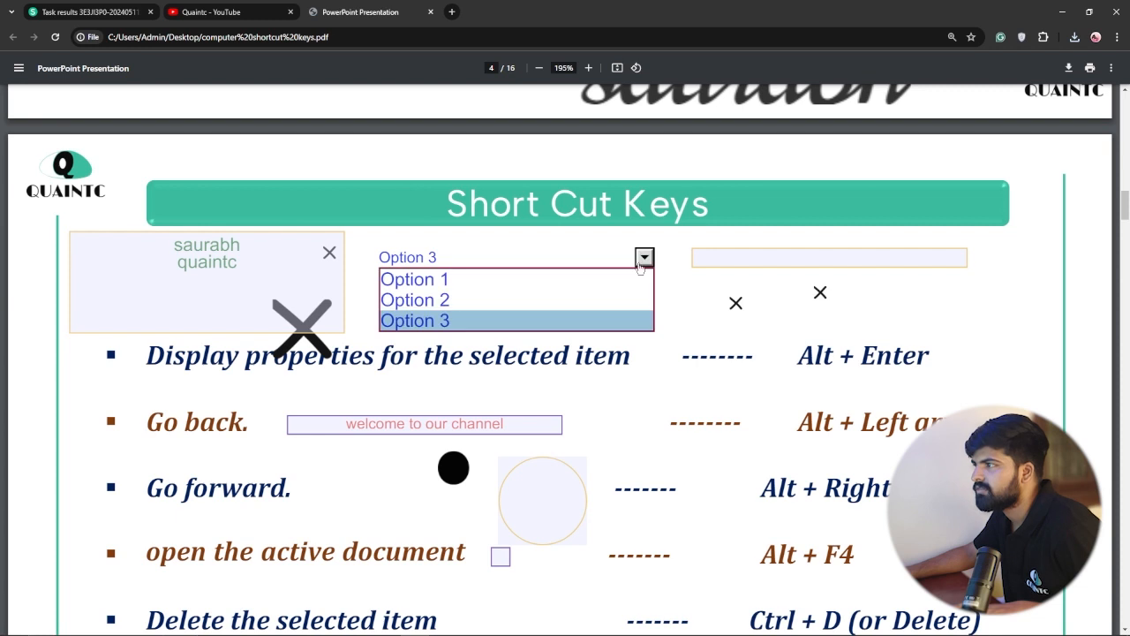
left_click(549, 300)
Step: Tick the checkbox beside "open the active document" and review the whole page with its form fields
scroll(539, 300, "down", 3)
scroll(534, 313, "down", 1)
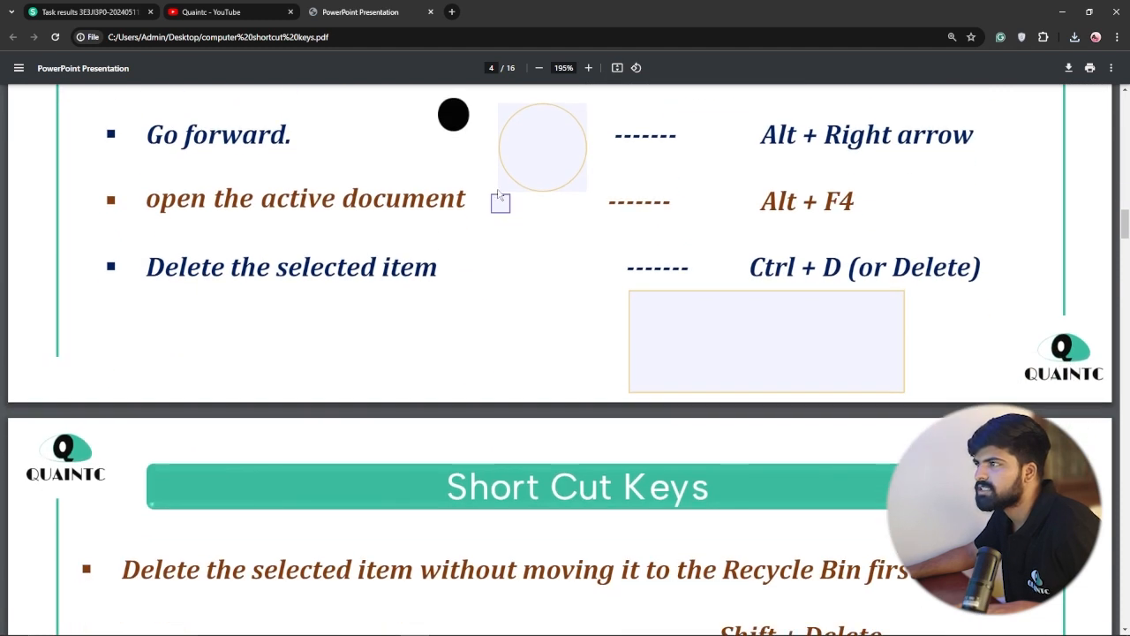
left_click(501, 205)
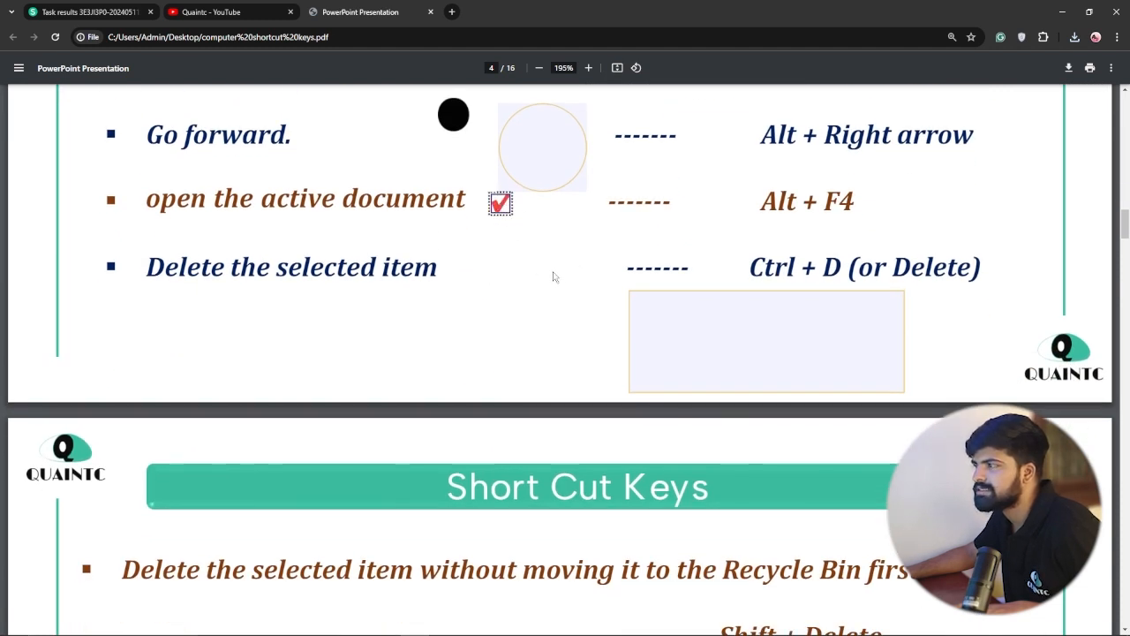
scroll(554, 277, "down", 5, "ctrl")
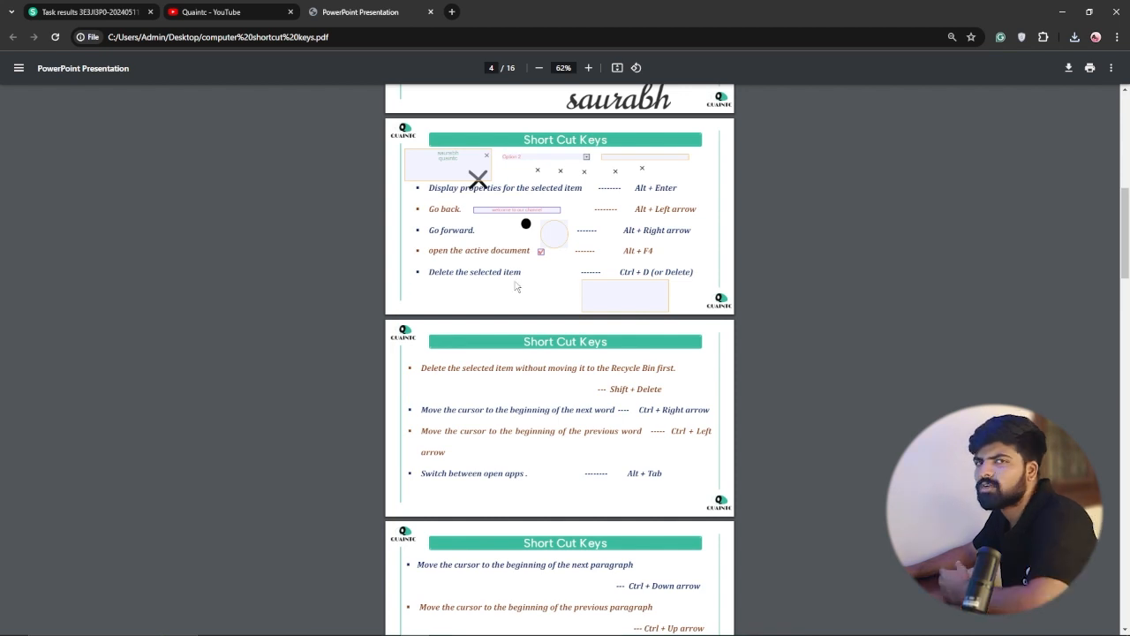